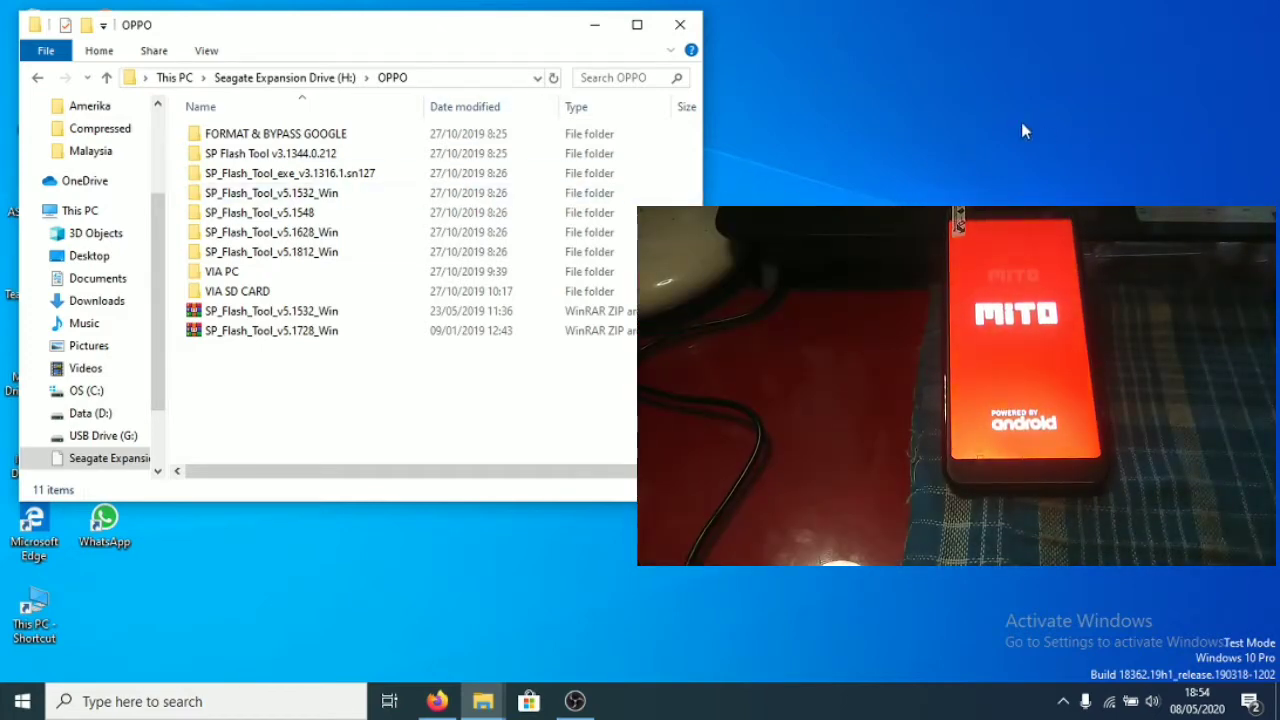
{"action": "right_click", "coordinate": [1021, 120]}
{"action": "left_click", "coordinate": [1058, 172]}
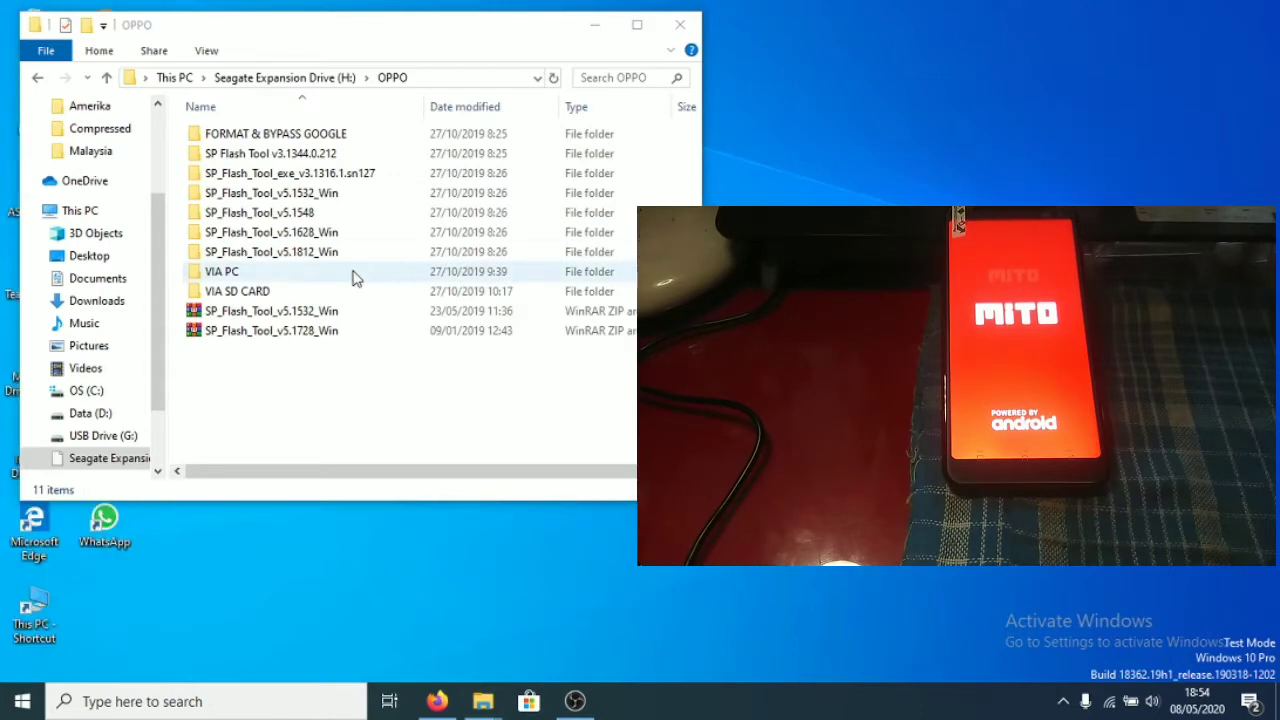
Launch flash_tool from the SP_Flash_Tool_v5.1628_Win folder and dismiss its missing scatter file warning.
{"action": "left_click", "coordinate": [325, 232]}
{"action": "double_click", "coordinate": [325, 232]}
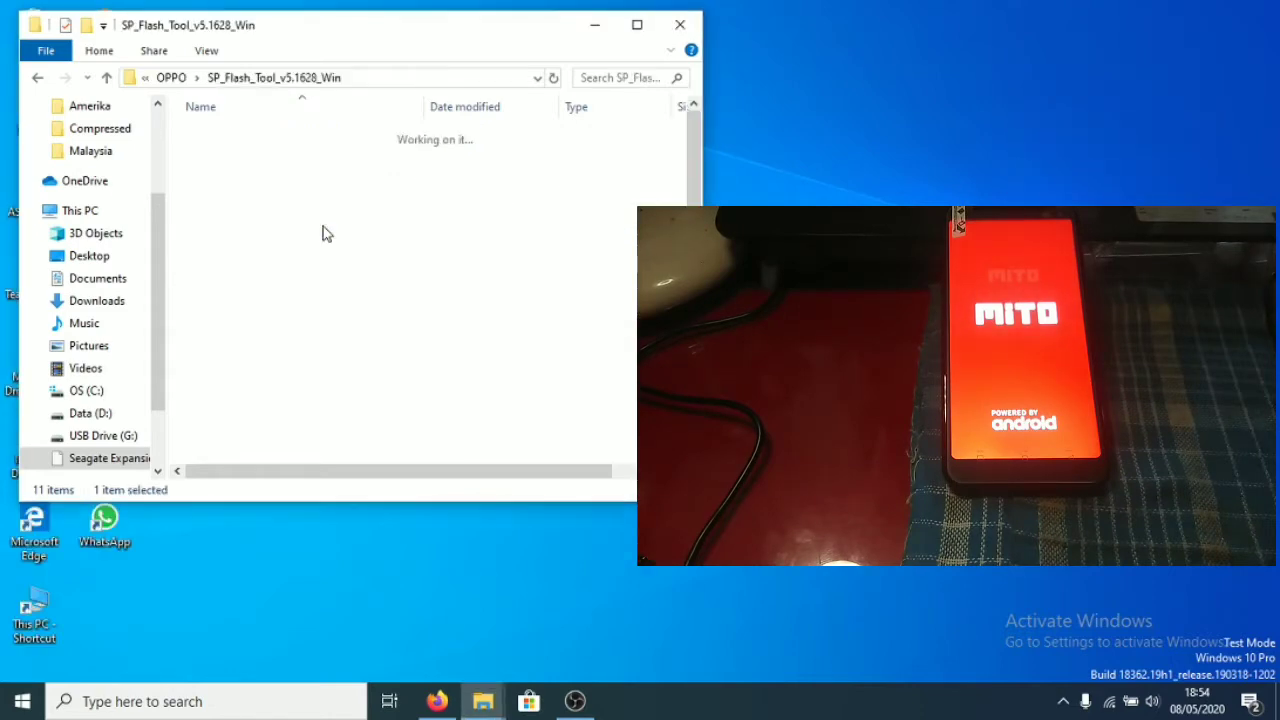
{"action": "left_click", "coordinate": [37, 77]}
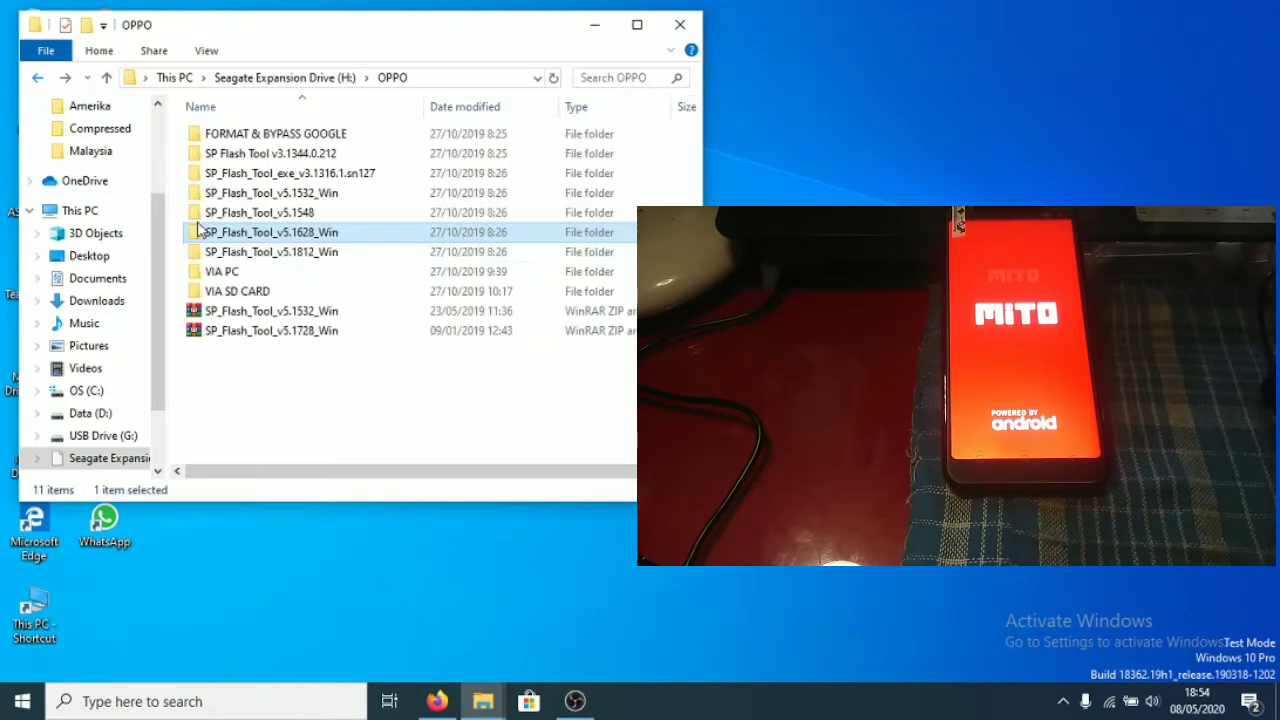
{"action": "double_click", "coordinate": [325, 237]}
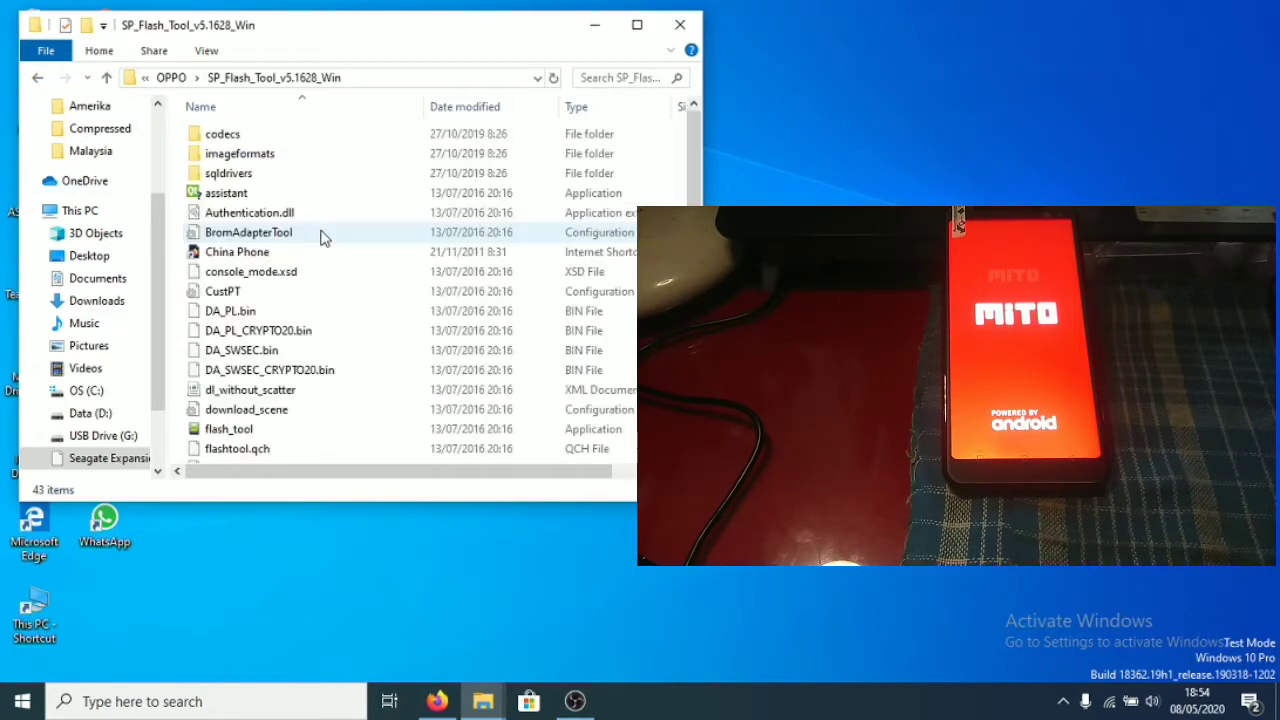
{"action": "scroll", "coordinate": [323, 240], "scroll_direction": "down", "scroll_amount": 5}
{"action": "scroll", "coordinate": [290, 228], "scroll_direction": "up", "scroll_amount": 2}
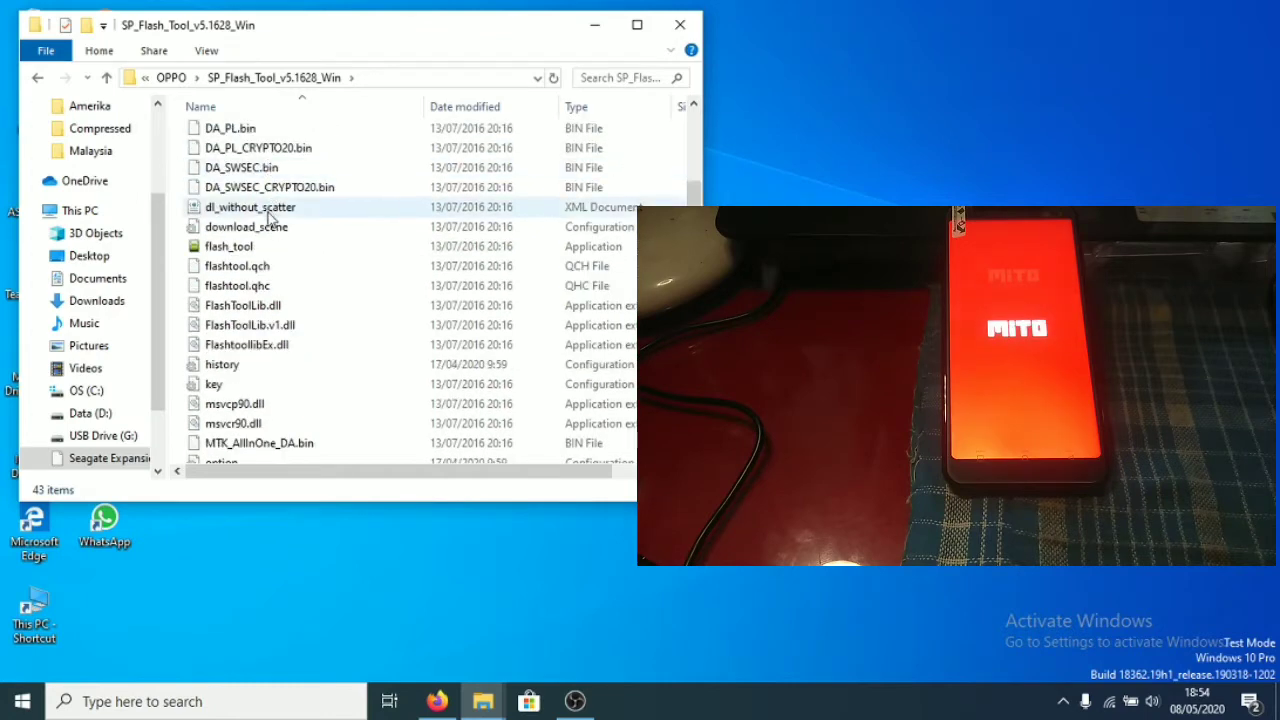
{"action": "left_click", "coordinate": [263, 251]}
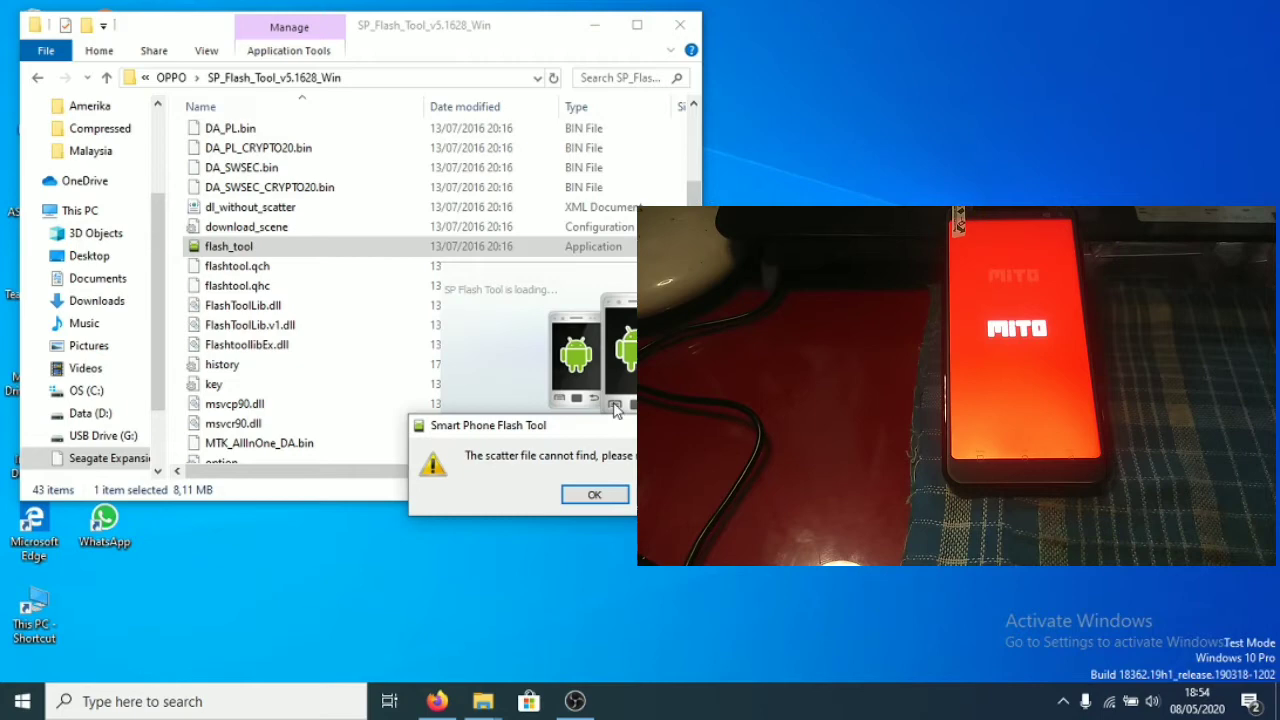
{"action": "left_click", "coordinate": [594, 494]}
{"action": "left_click_drag", "start_coordinate": [563, 176], "coordinate": [411, 28]}
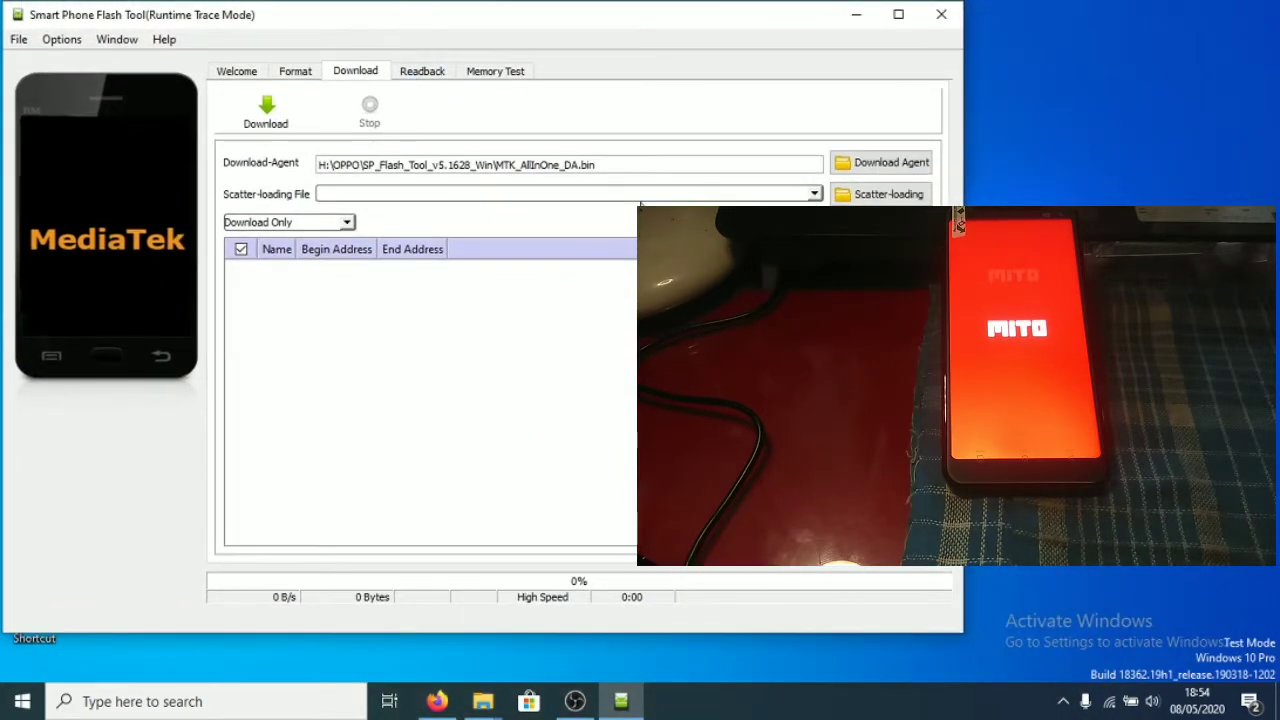
Load the MT6580_Android_scatter file from MITO\S1_A66\MITO_S1_M1_J106_A7_S010_V02_20190705 on drive H as the scatter-loading file.
{"action": "left_click", "coordinate": [876, 194]}
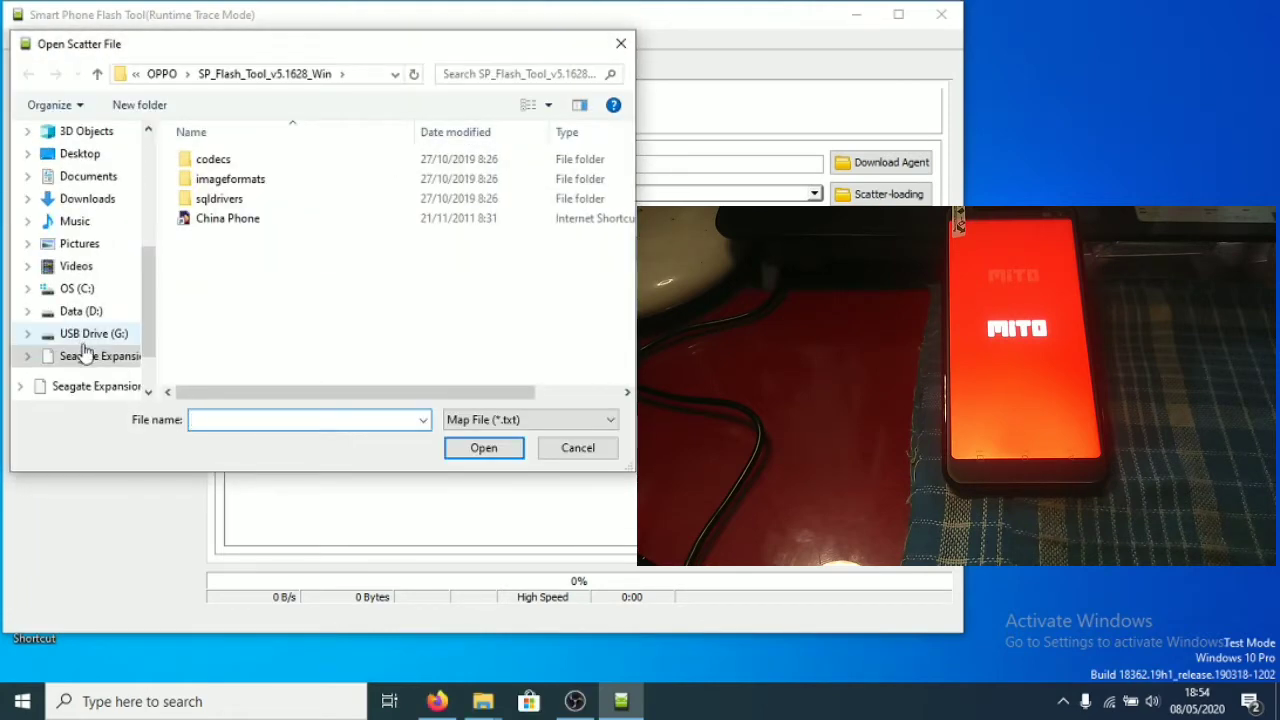
{"action": "left_click", "coordinate": [162, 75]}
{"action": "left_click", "coordinate": [192, 78]}
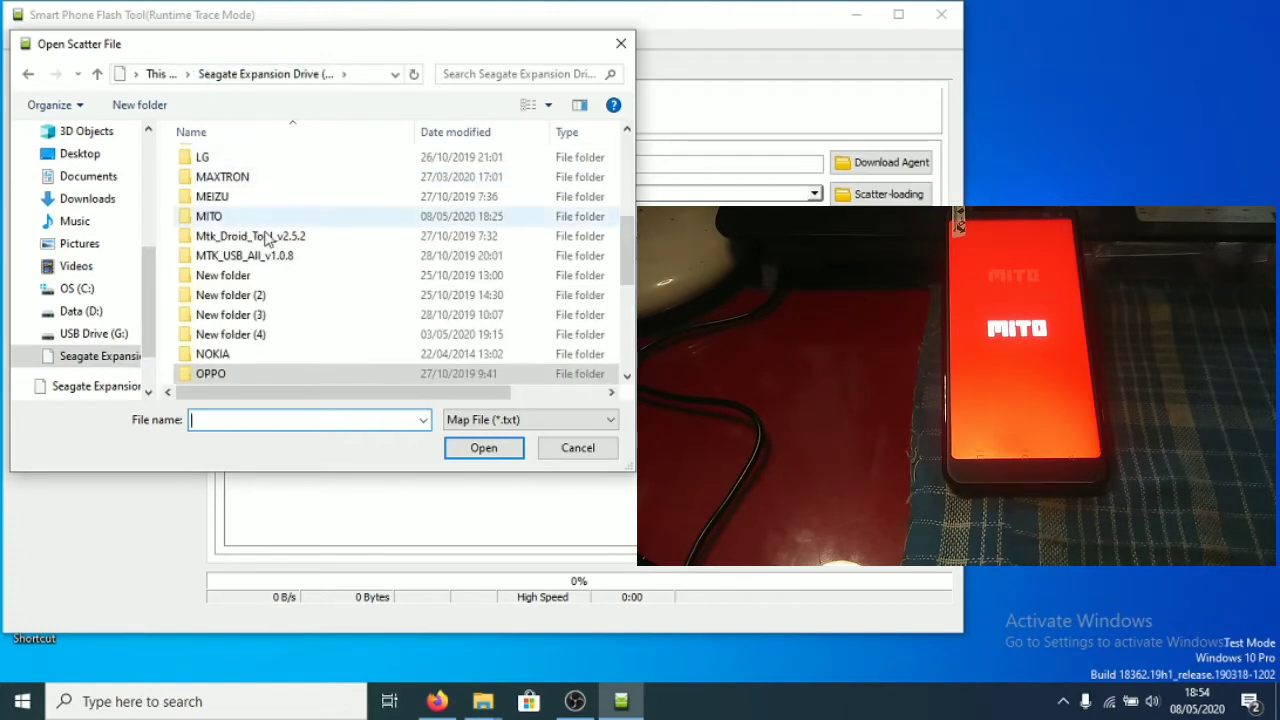
{"action": "scroll", "coordinate": [267, 272], "scroll_direction": "up", "scroll_amount": 2}
{"action": "scroll", "coordinate": [262, 273], "scroll_direction": "down", "scroll_amount": 1}
{"action": "double_click", "coordinate": [249, 275]}
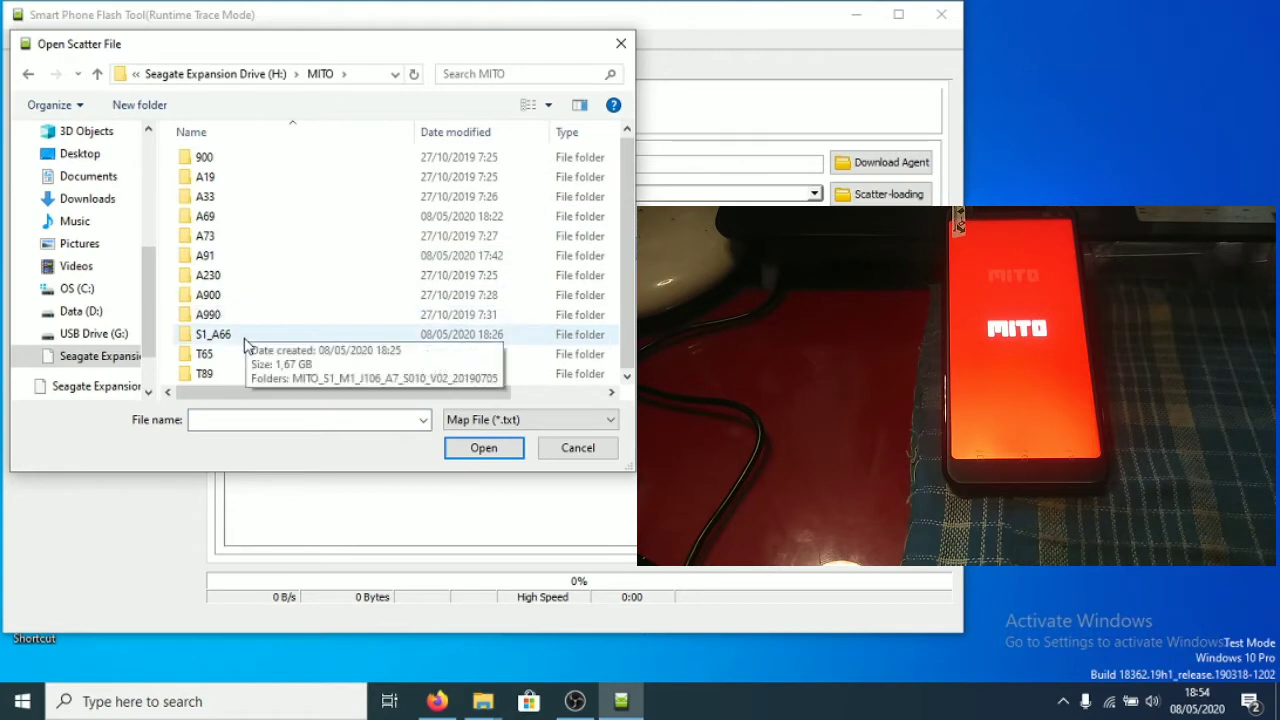
{"action": "double_click", "coordinate": [247, 337]}
{"action": "double_click", "coordinate": [277, 161]}
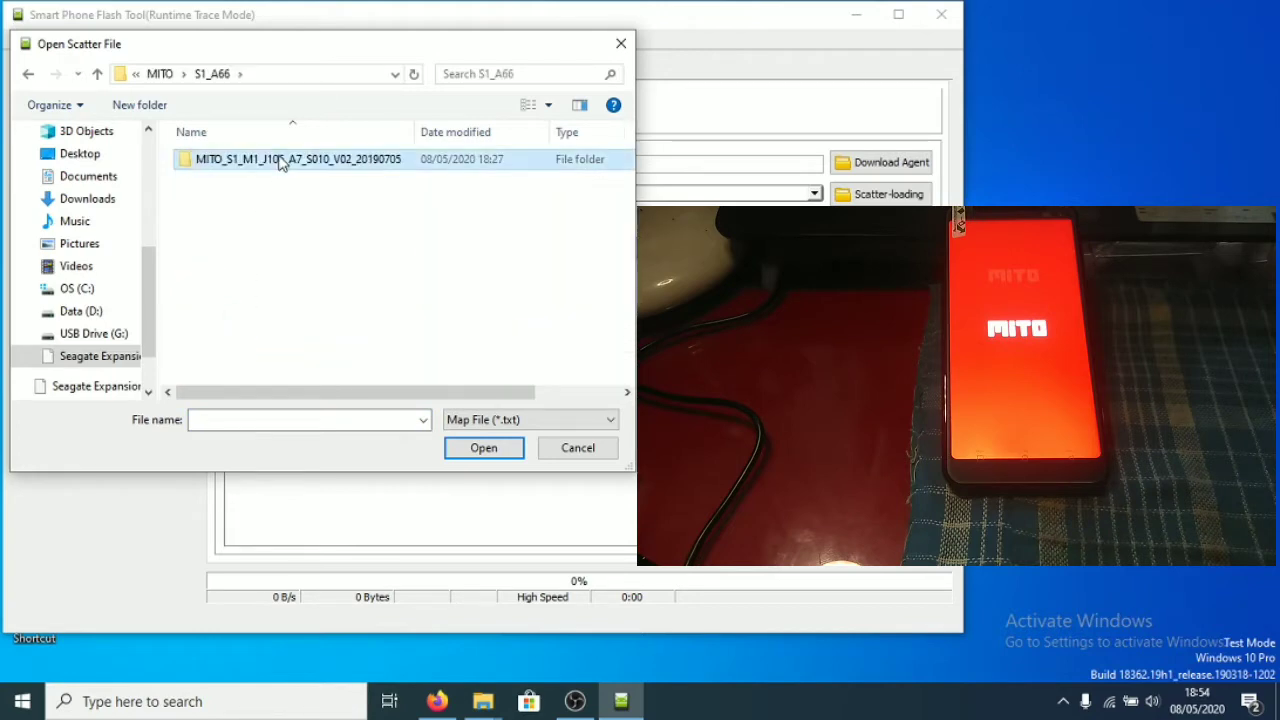
{"action": "left_click", "coordinate": [280, 200]}
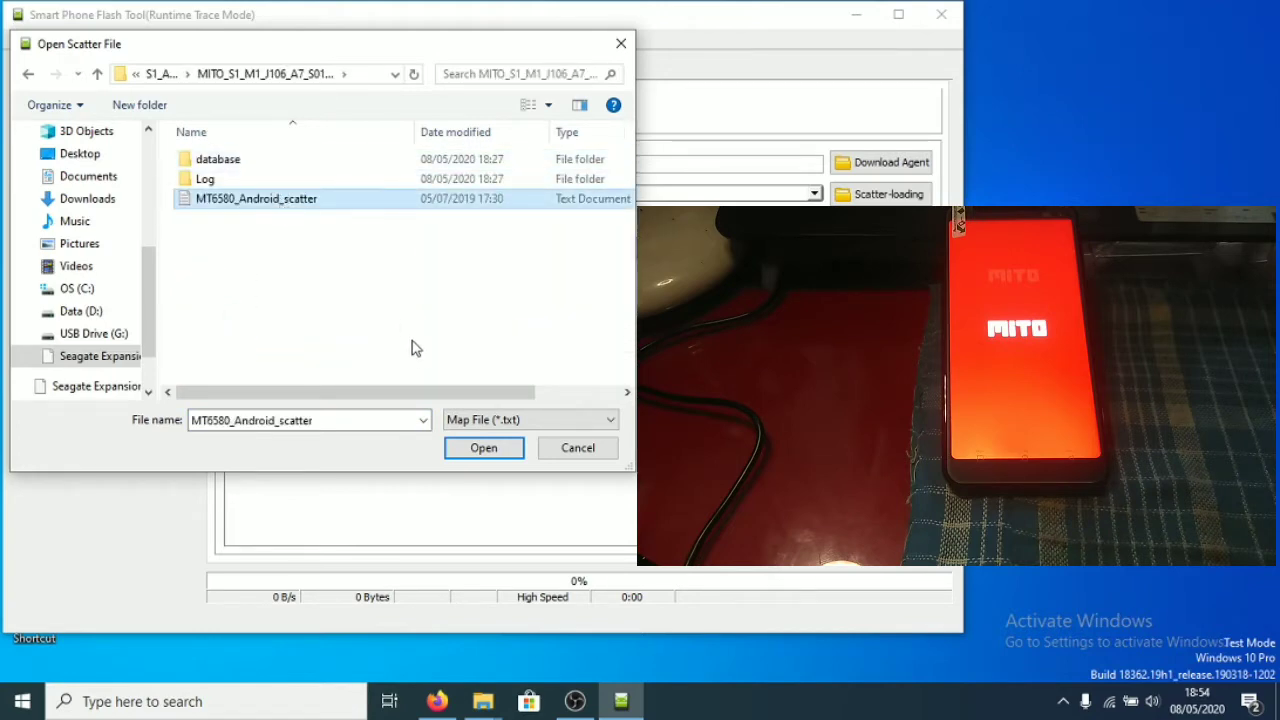
{"action": "left_click", "coordinate": [476, 450]}
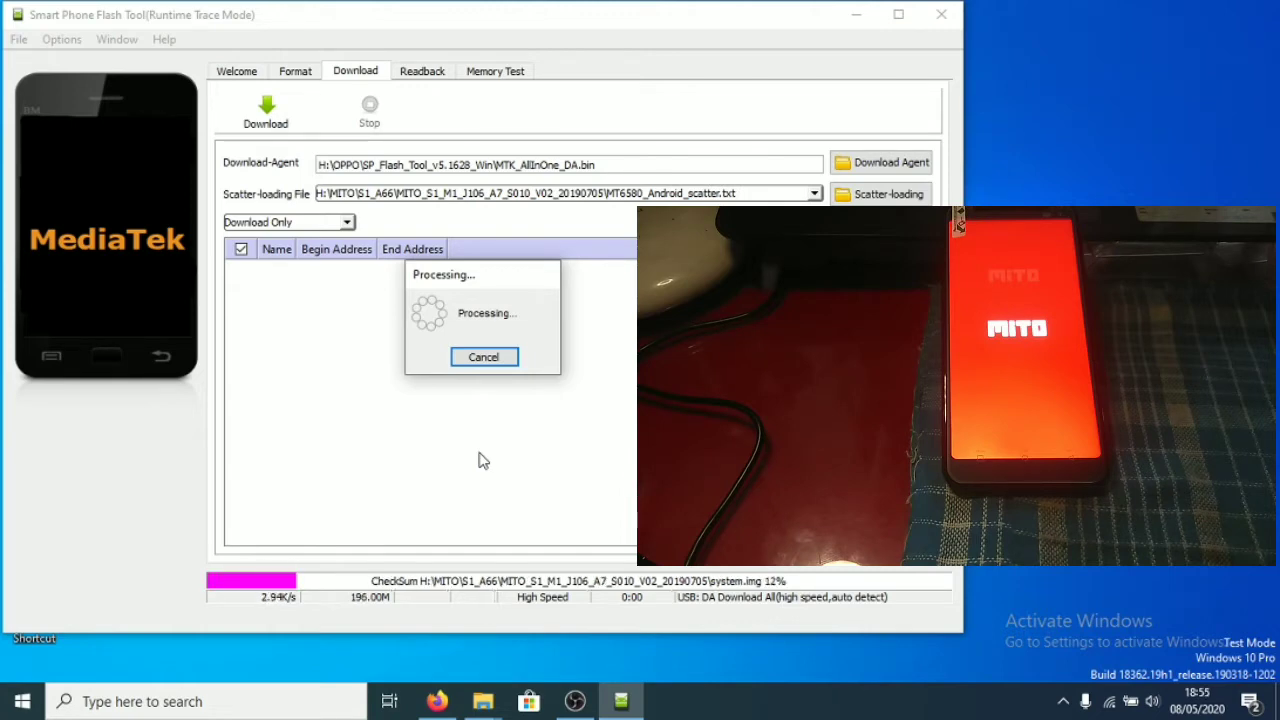
{"action": "right_click", "coordinate": [1083, 93]}
{"action": "left_click", "coordinate": [1123, 147]}
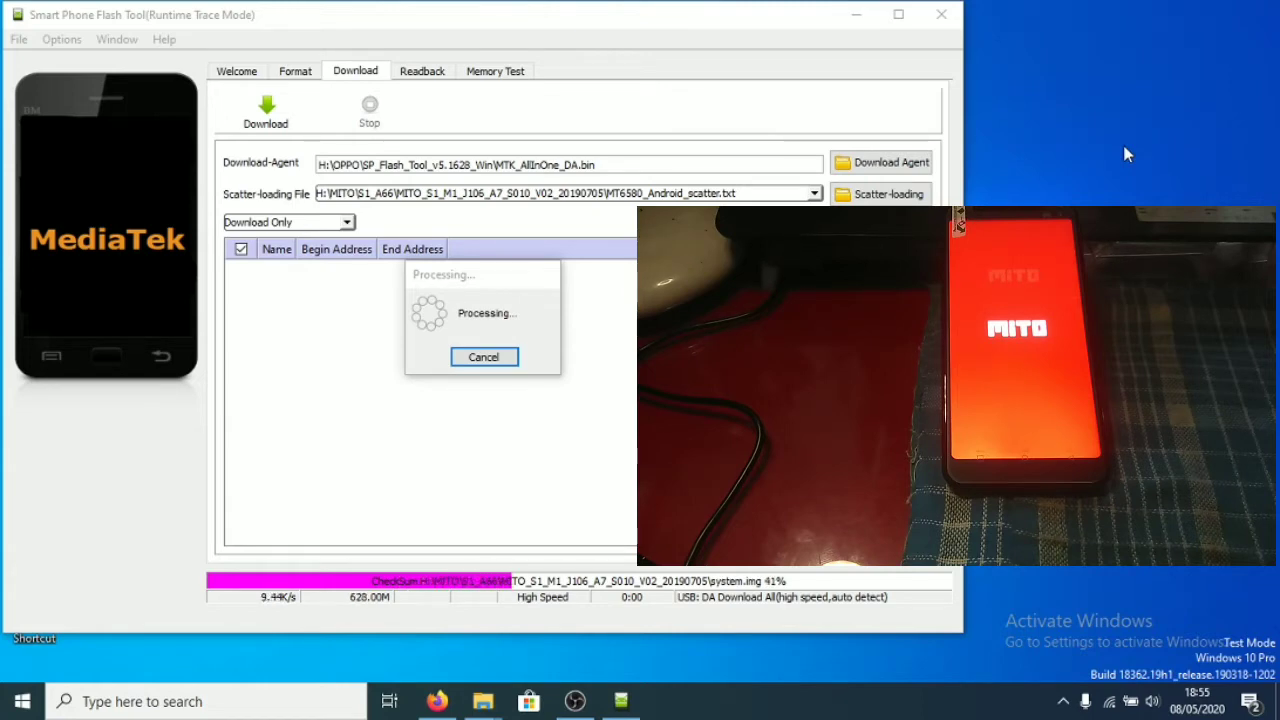
{"action": "right_click", "coordinate": [1106, 99]}
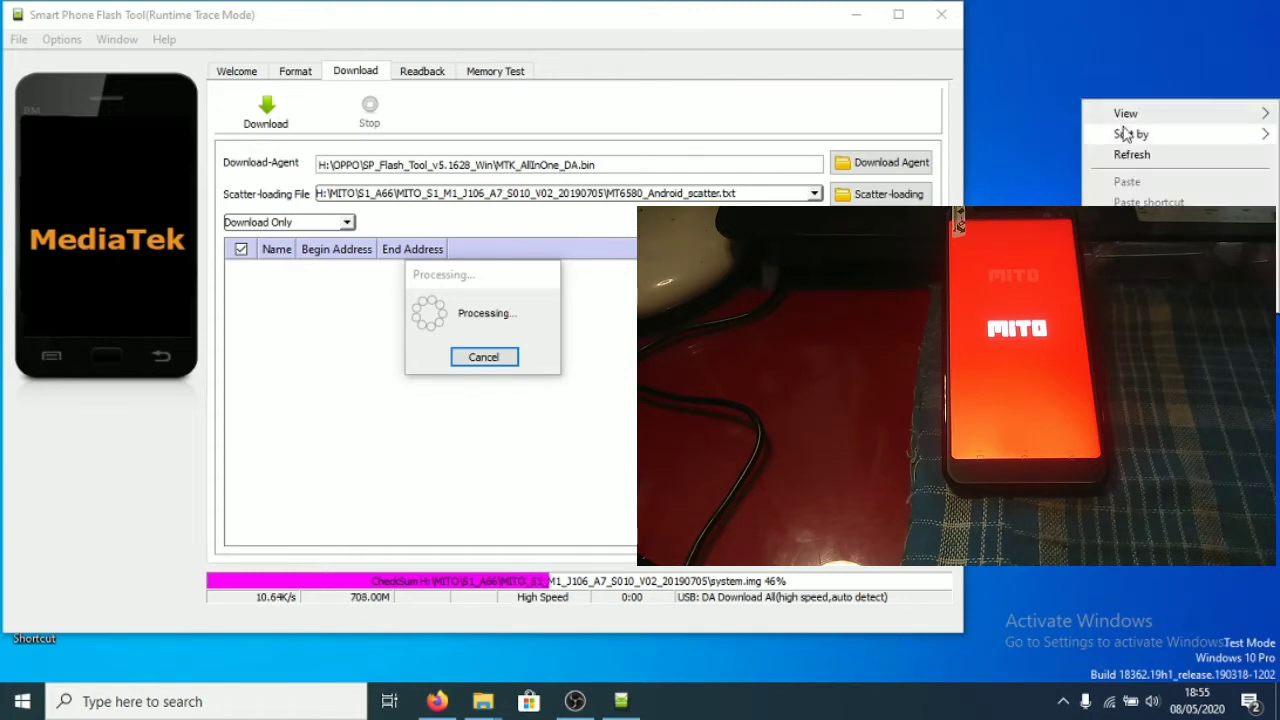
{"action": "left_click", "coordinate": [1134, 155]}
{"action": "right_click", "coordinate": [1081, 90]}
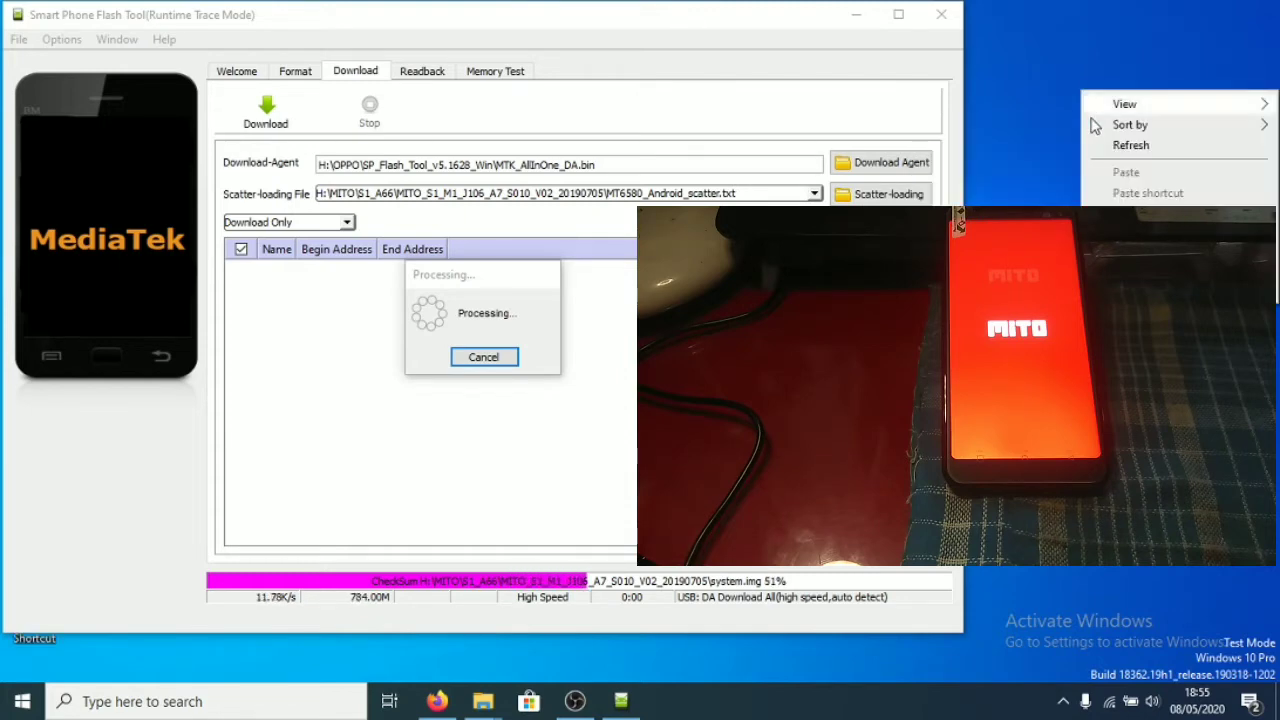
{"action": "left_click", "coordinate": [1102, 147]}
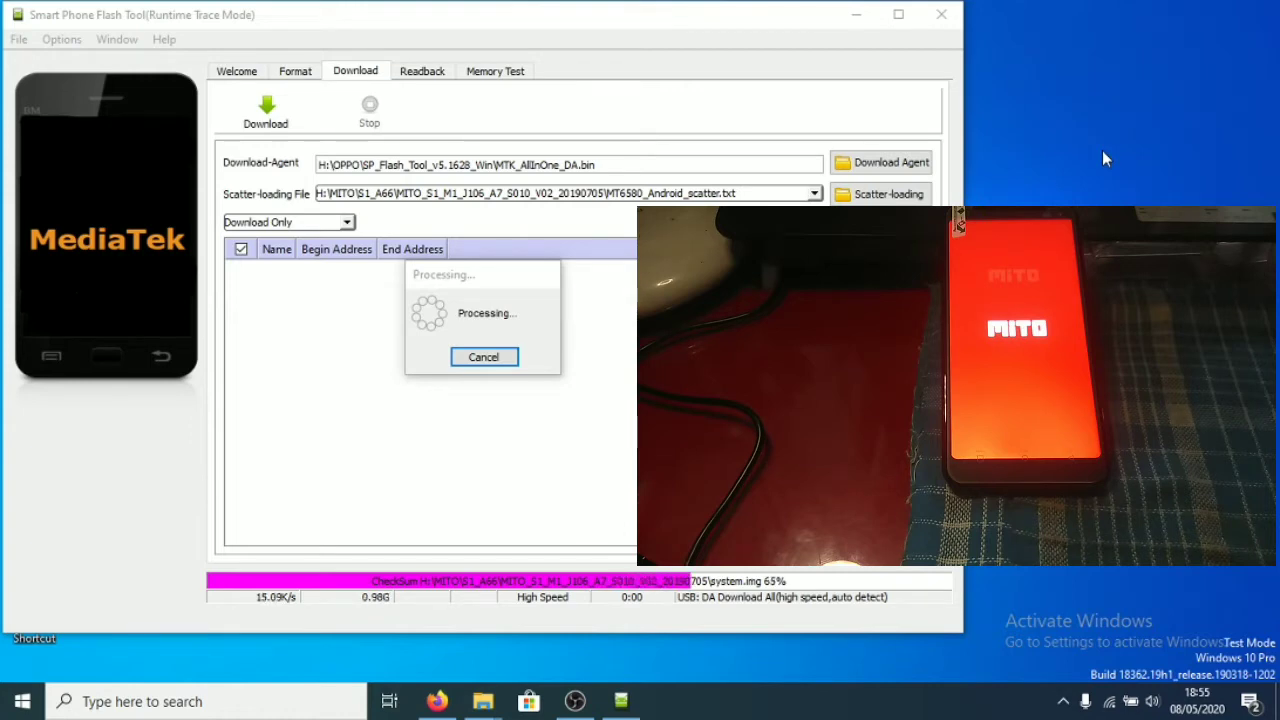
{"action": "right_click", "coordinate": [1081, 63]}
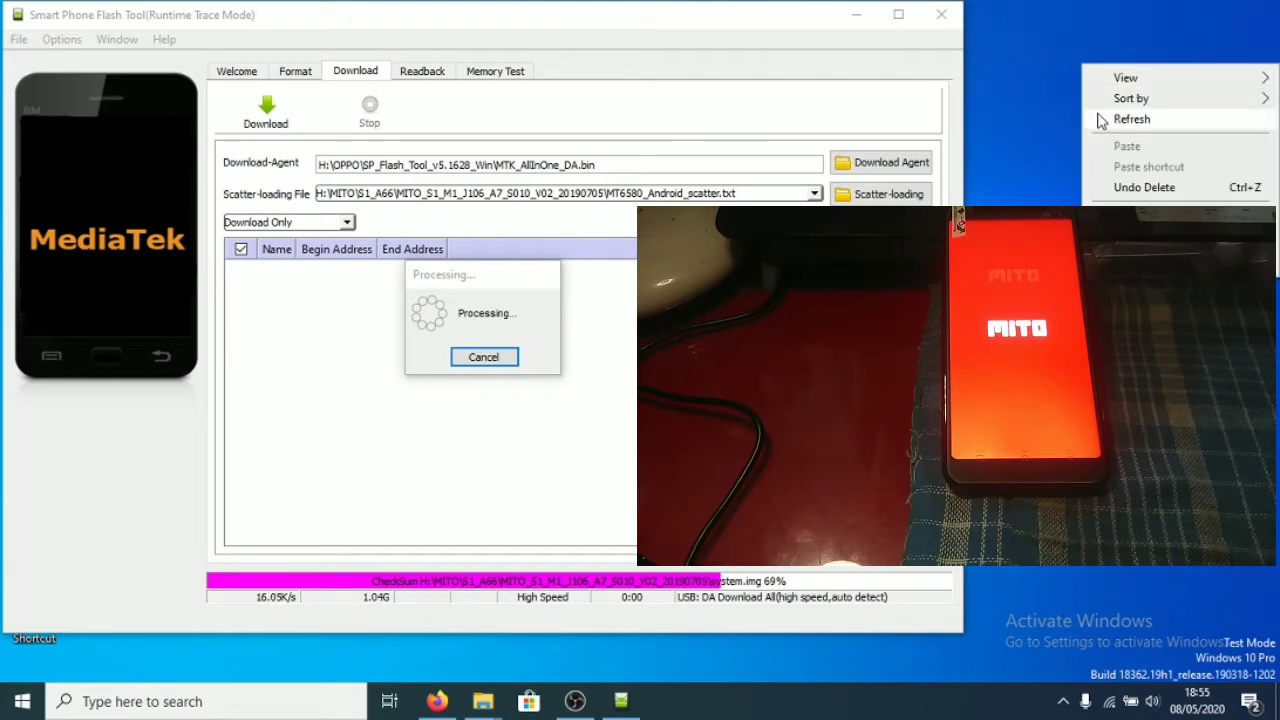
{"action": "left_click", "coordinate": [1100, 118]}
{"action": "right_click", "coordinate": [1096, 96]}
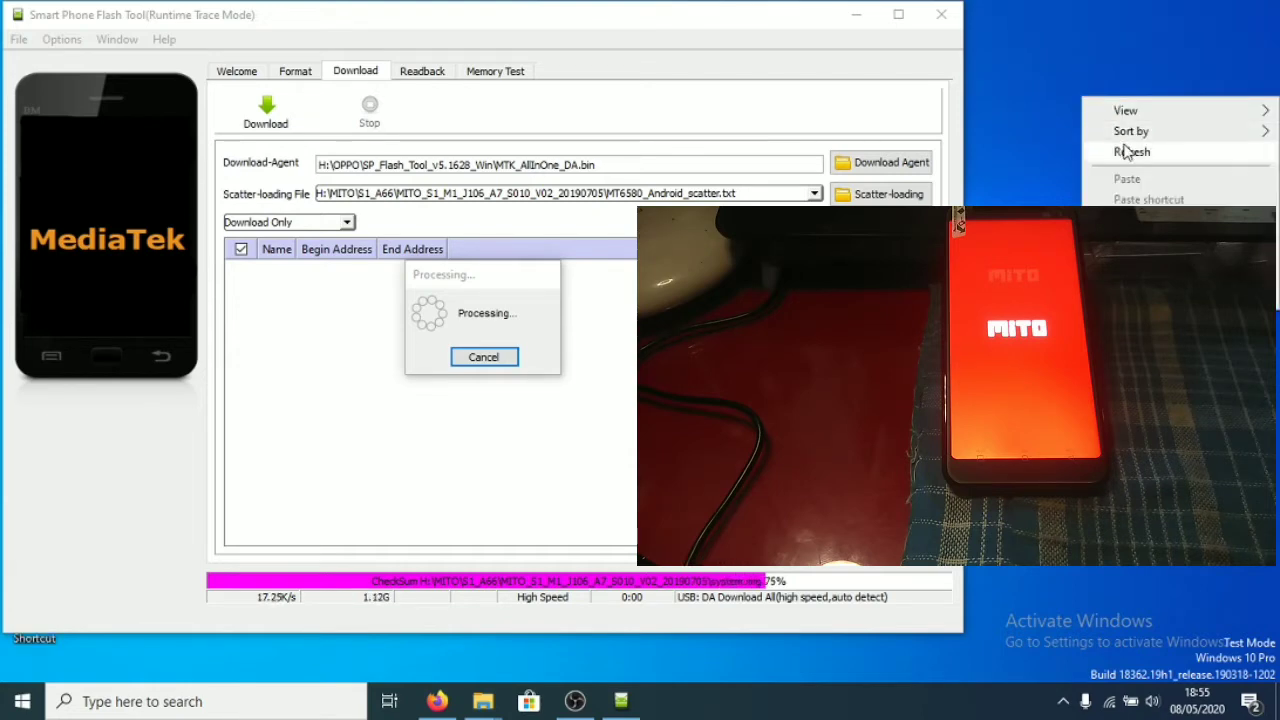
{"action": "left_click", "coordinate": [1106, 149]}
{"action": "right_click", "coordinate": [1081, 74]}
{"action": "left_click", "coordinate": [1107, 130]}
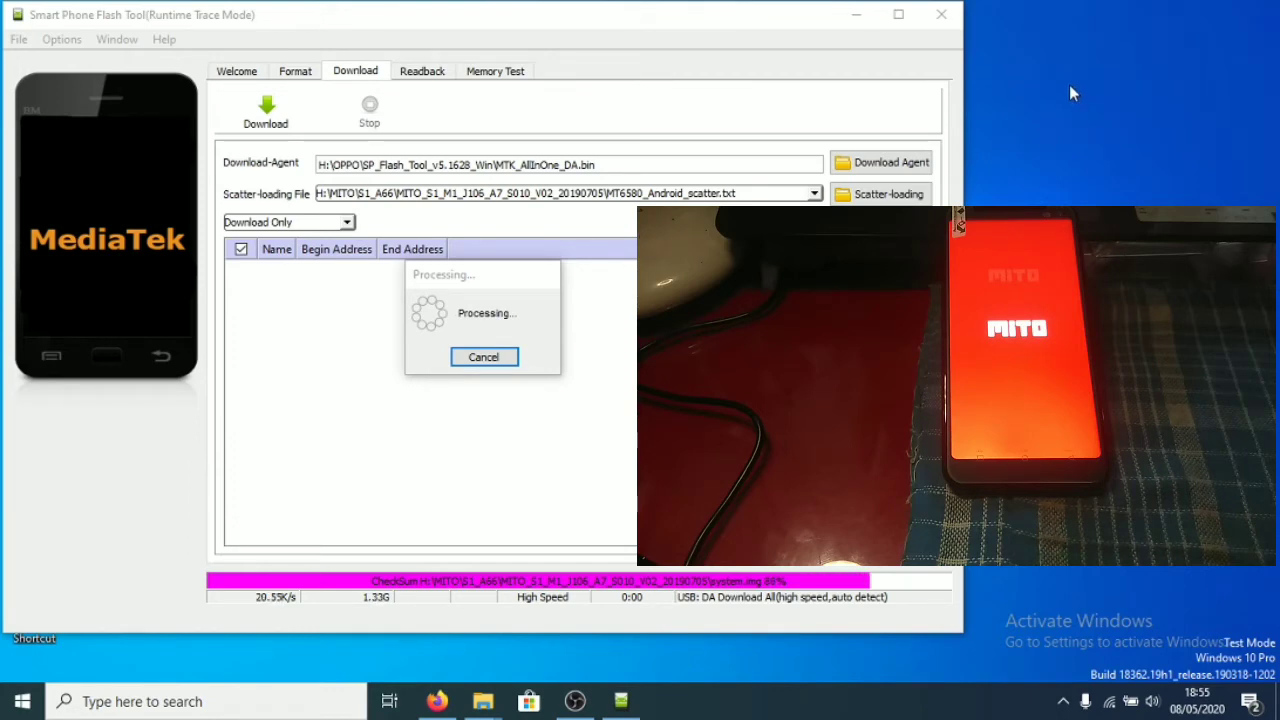
{"action": "right_click", "coordinate": [1069, 84]}
{"action": "left_click", "coordinate": [1107, 140]}
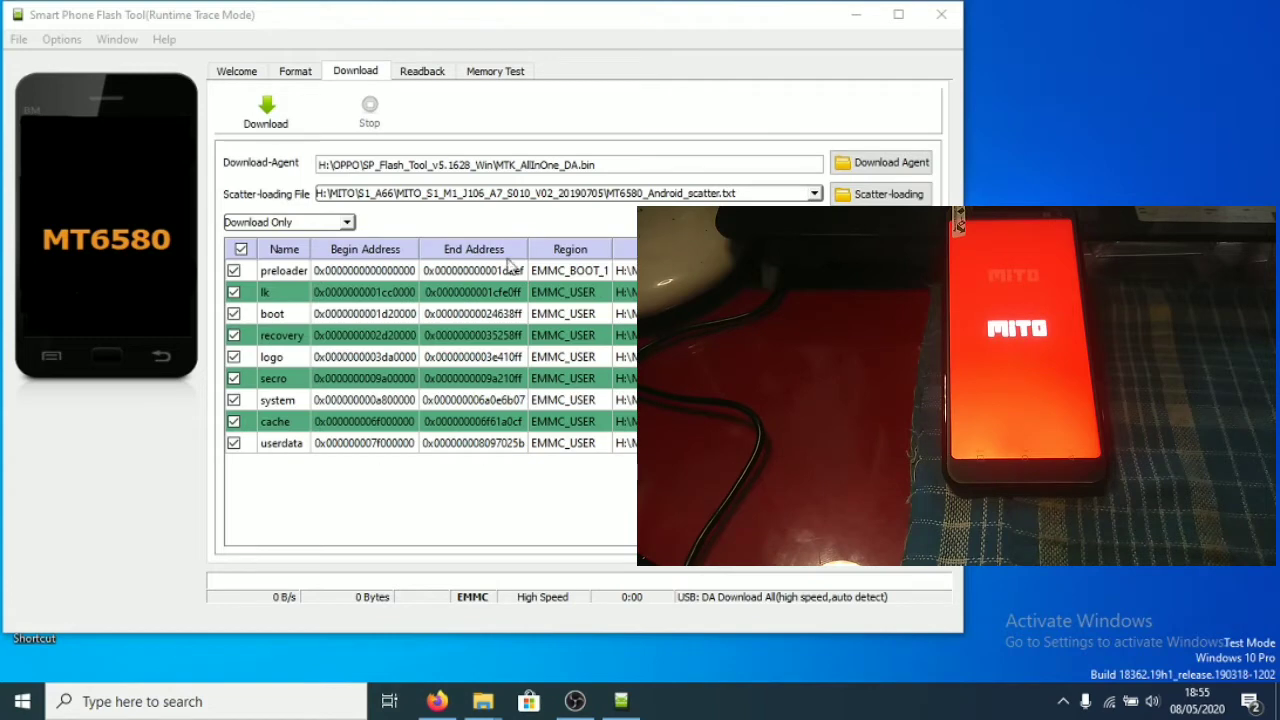
{"action": "right_click", "coordinate": [1058, 70]}
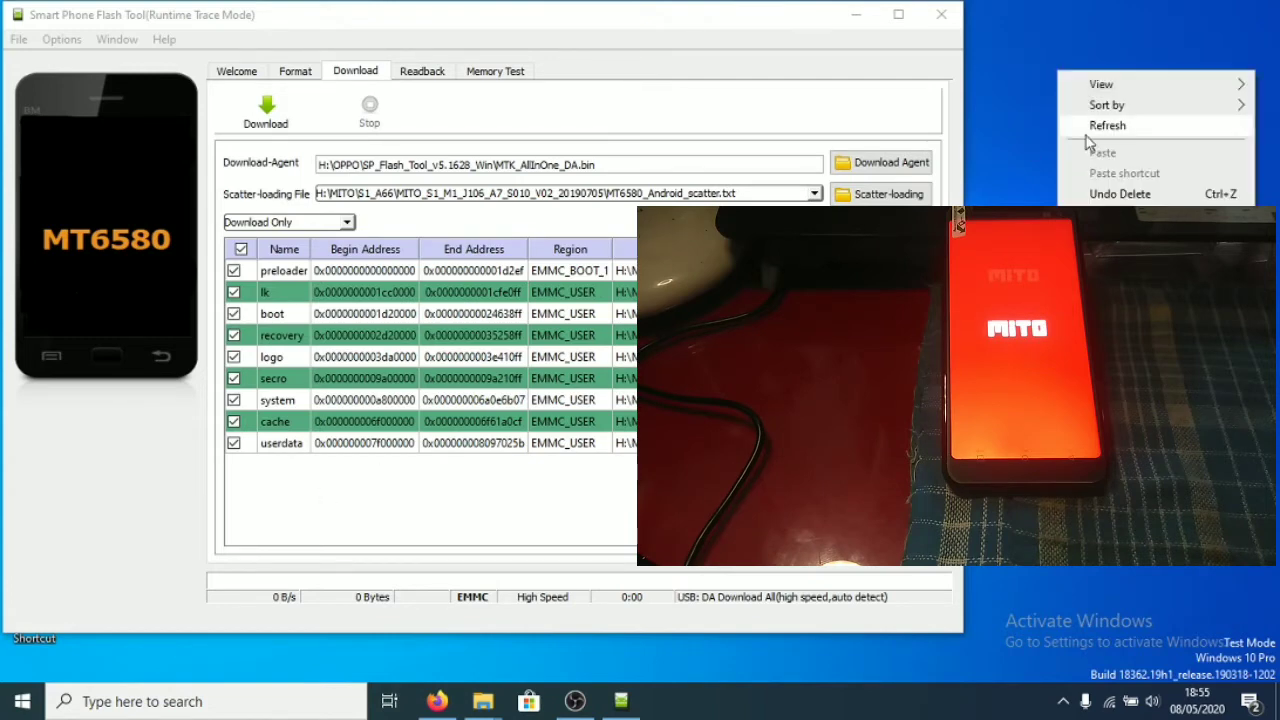
{"action": "left_click", "coordinate": [1082, 123]}
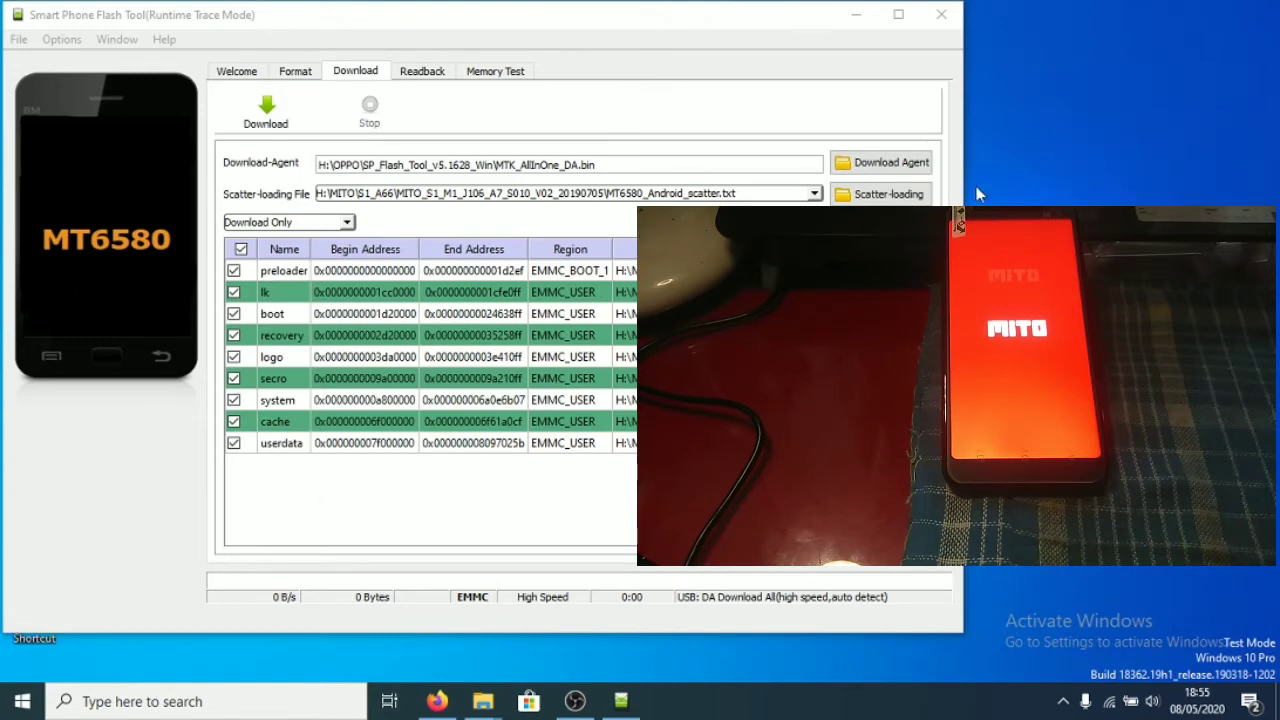
Exclude the preloader partition and start flashing the remaining partitions in Download Only mode.
{"action": "left_click", "coordinate": [234, 272]}
{"action": "left_click", "coordinate": [234, 271]}
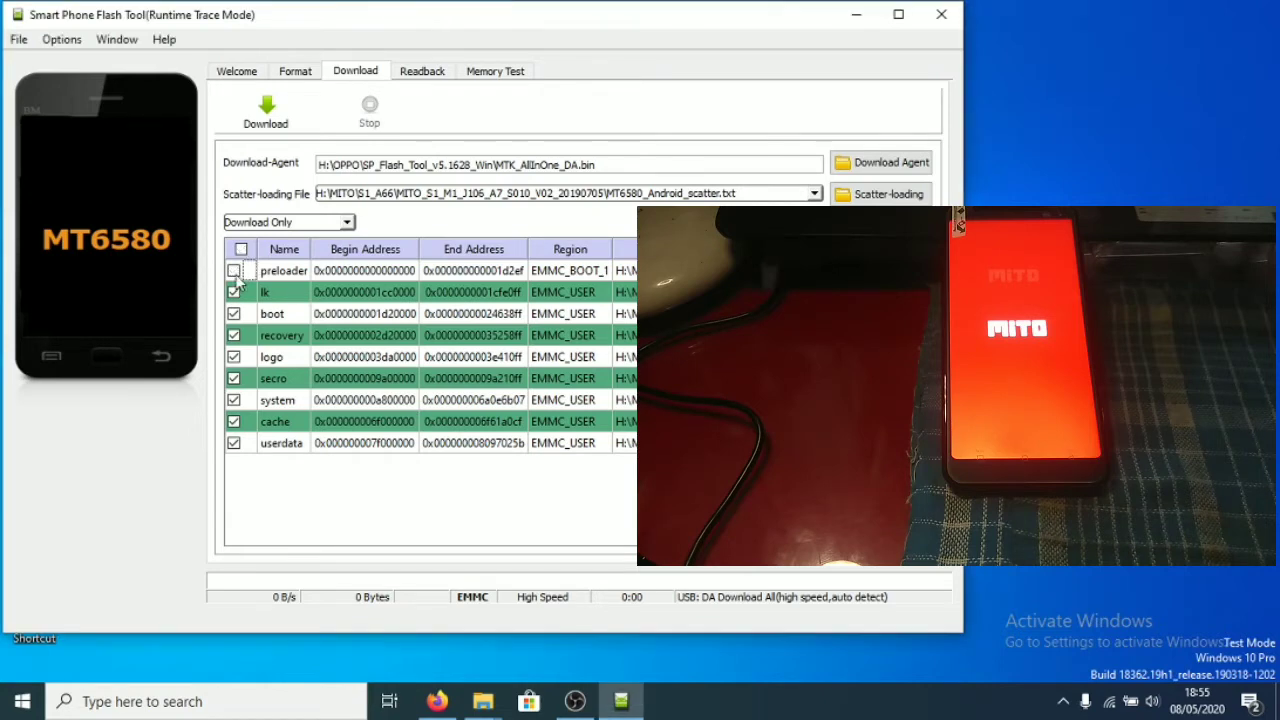
{"action": "right_click", "coordinate": [1122, 23]}
{"action": "left_click", "coordinate": [1132, 80]}
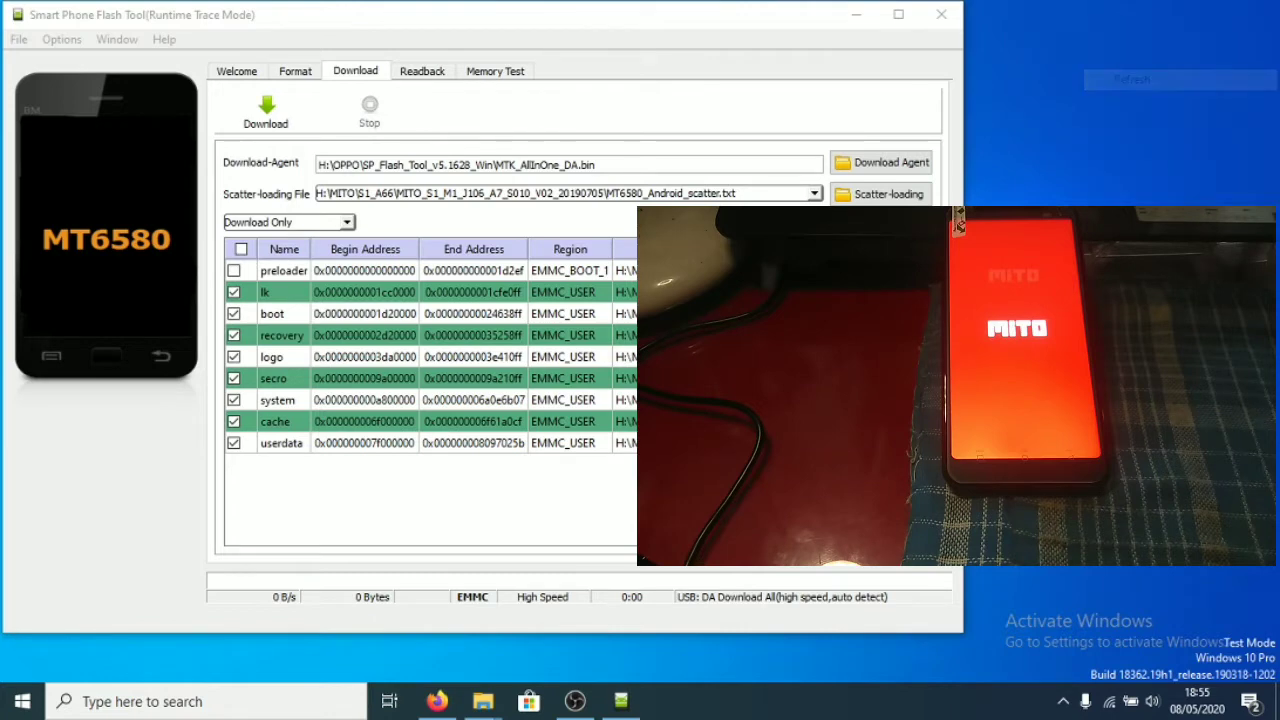
{"action": "left_click", "coordinate": [268, 124]}
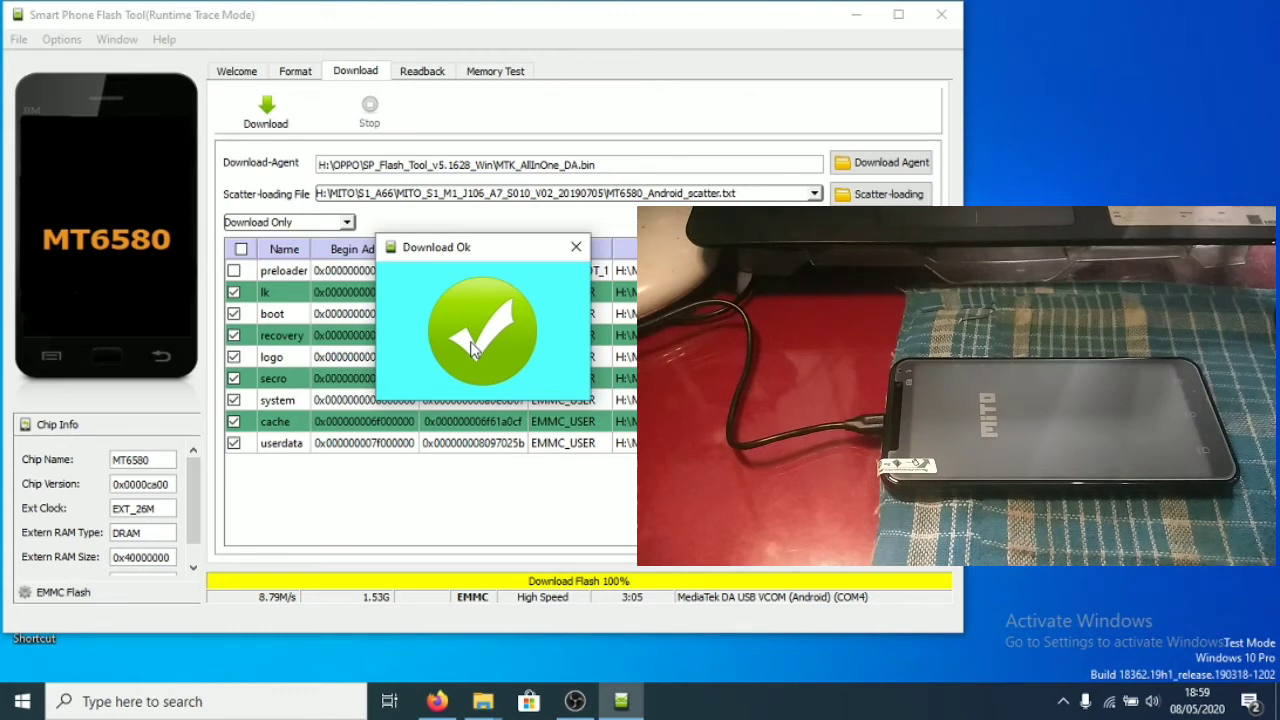
{"action": "right_click", "coordinate": [1116, 32]}
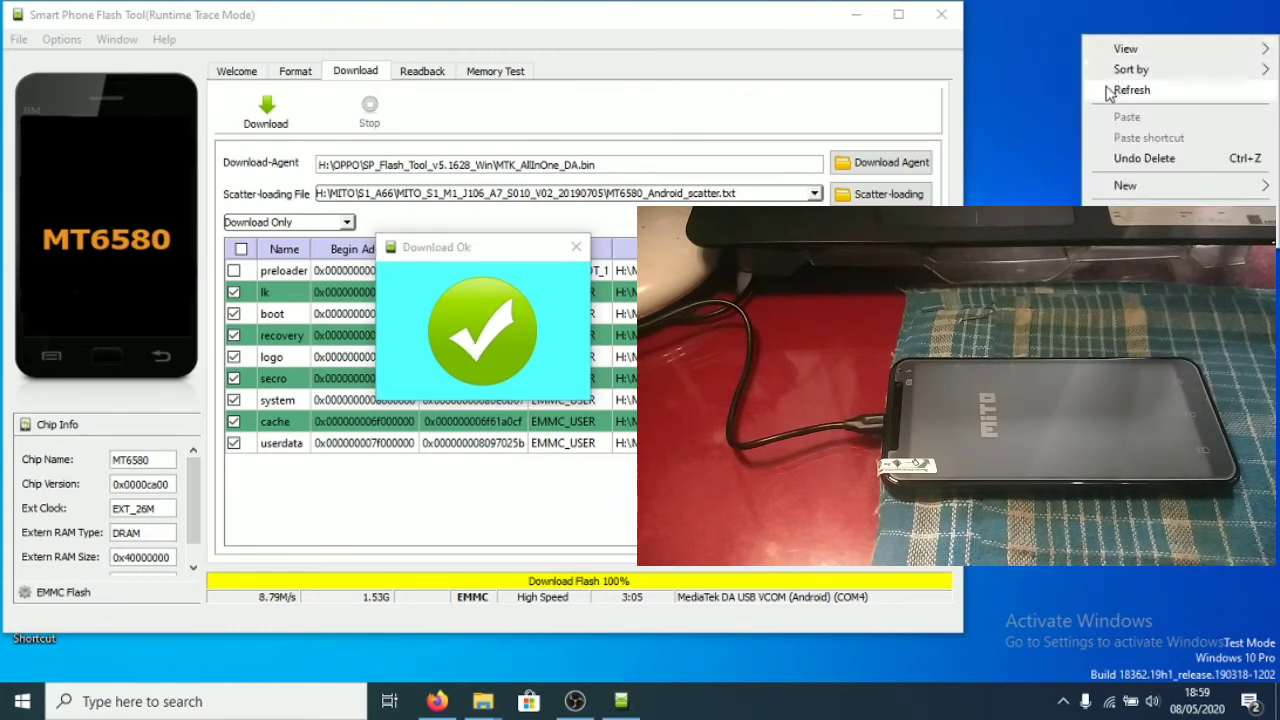
{"action": "left_click", "coordinate": [1110, 91]}
{"action": "right_click", "coordinate": [1073, 28]}
{"action": "left_click", "coordinate": [1110, 82]}
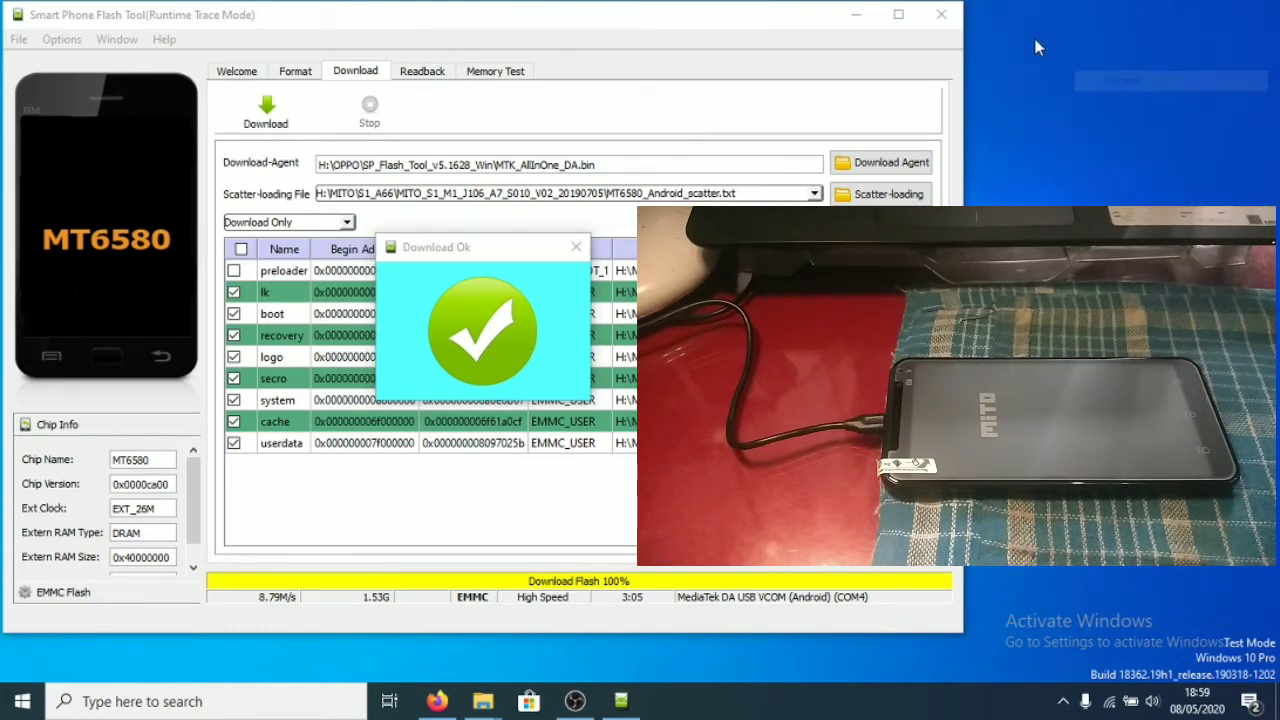
{"action": "right_click", "coordinate": [1034, 38]}
{"action": "left_click", "coordinate": [1087, 92]}
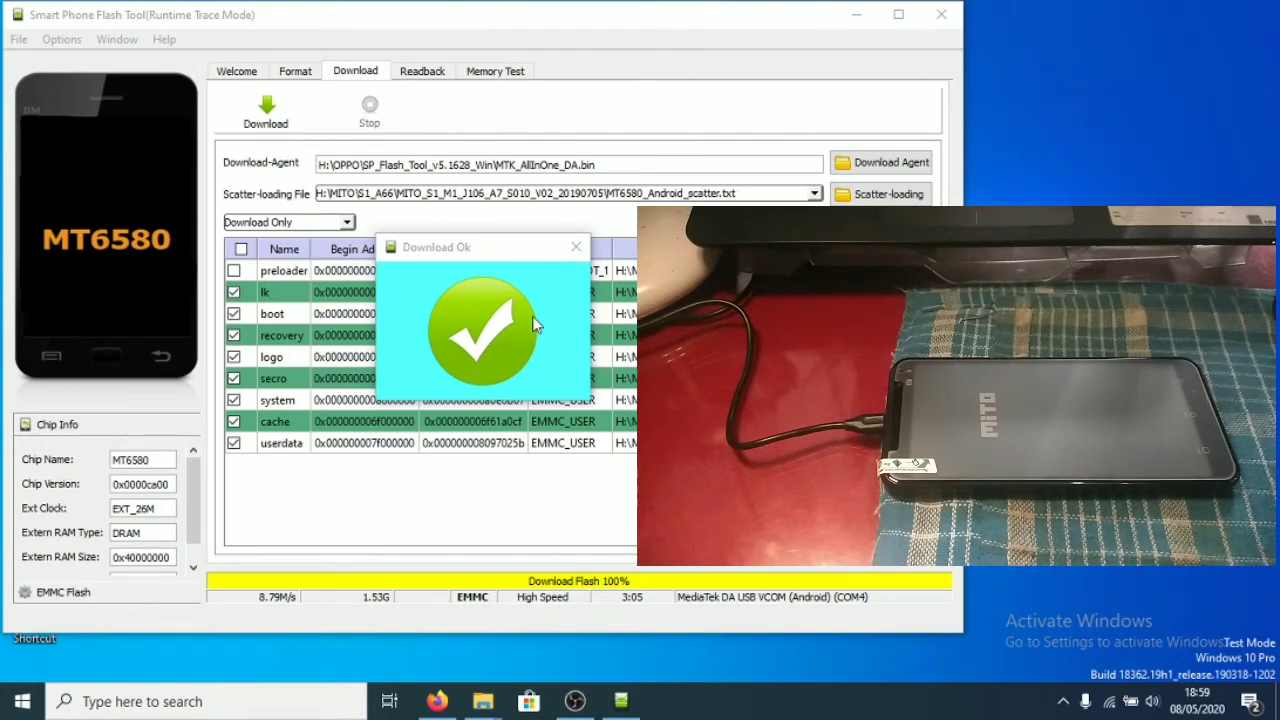
{"action": "key", "text": "super+comma"}
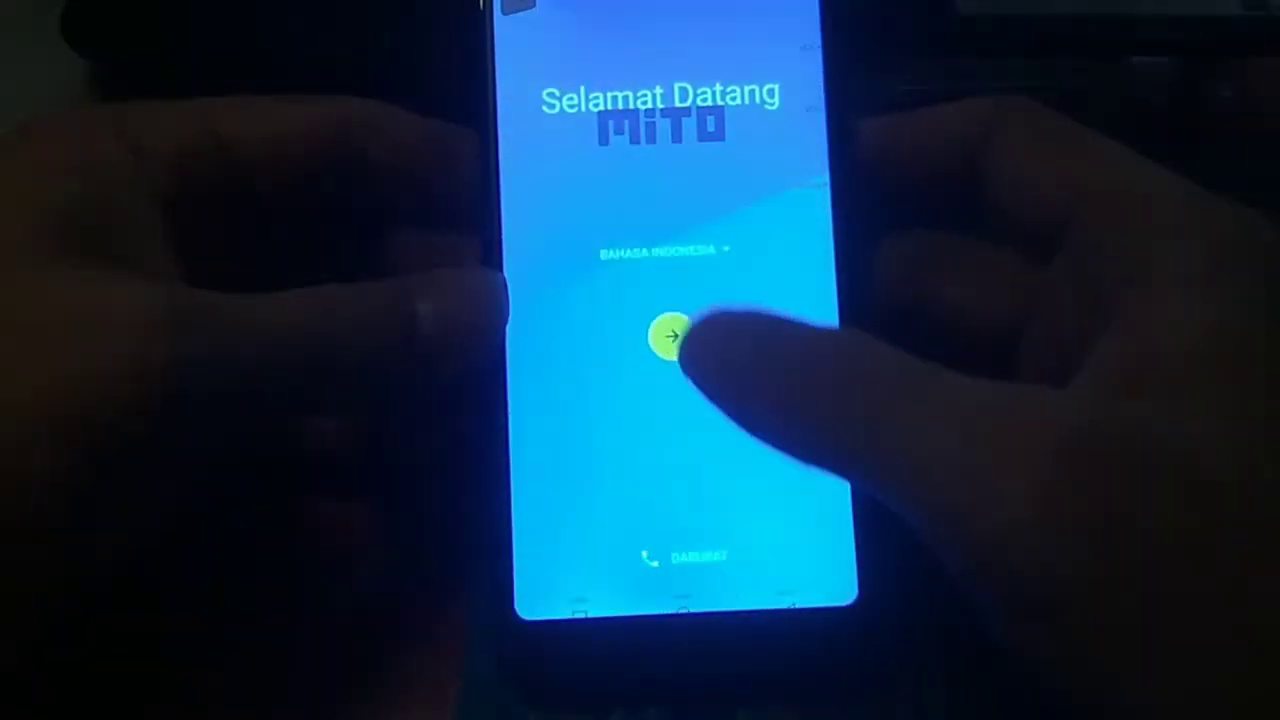
{"action": "left_click", "coordinate": [670, 334]}
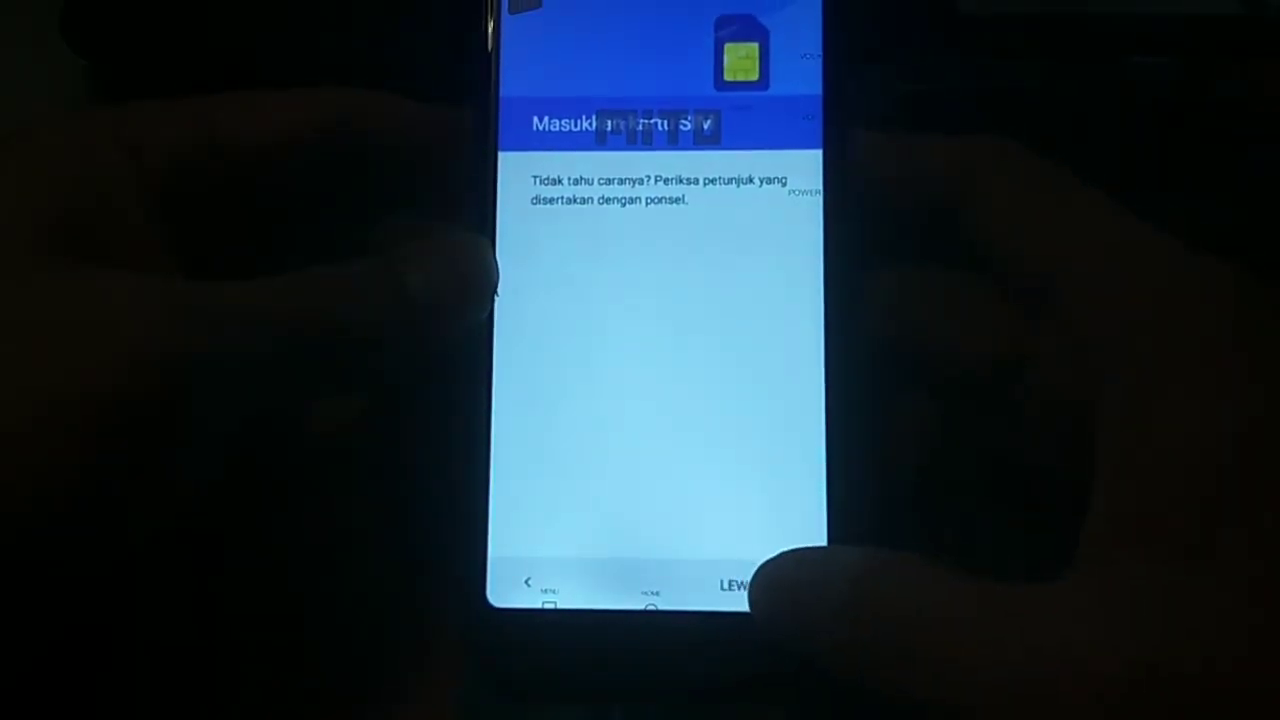
{"action": "left_click", "coordinate": [735, 585]}
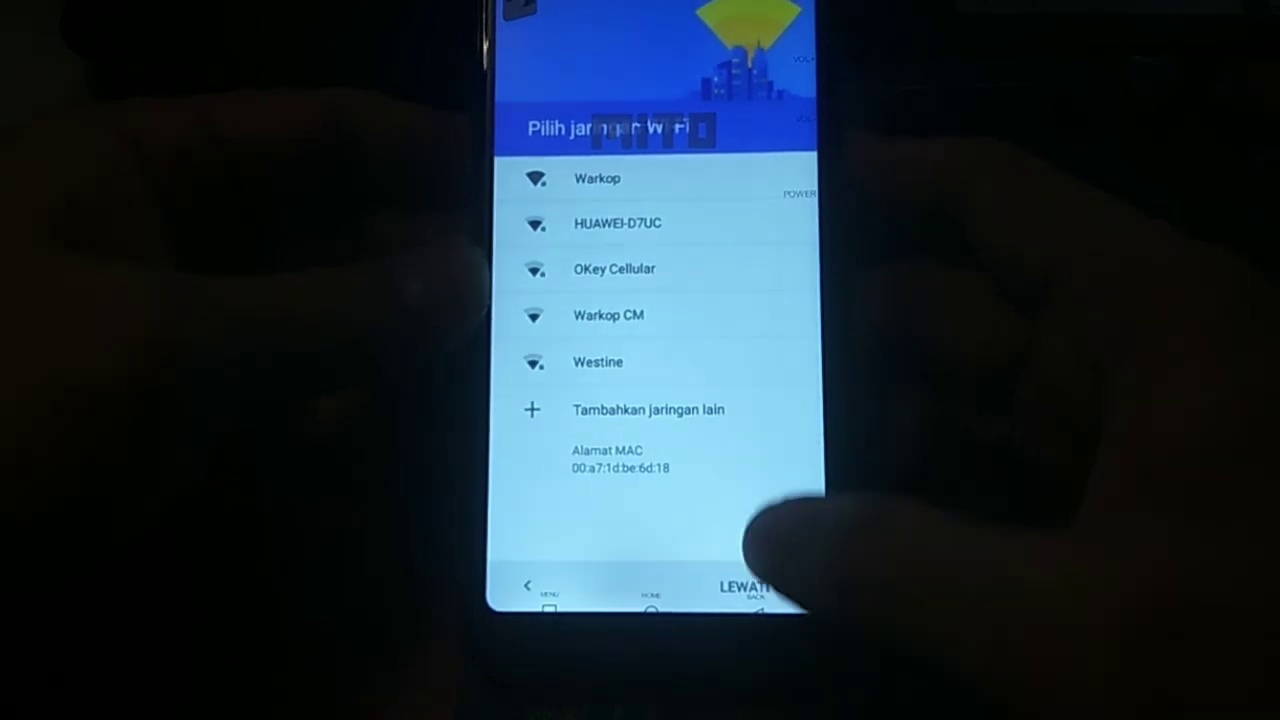
{"action": "left_click", "coordinate": [740, 585]}
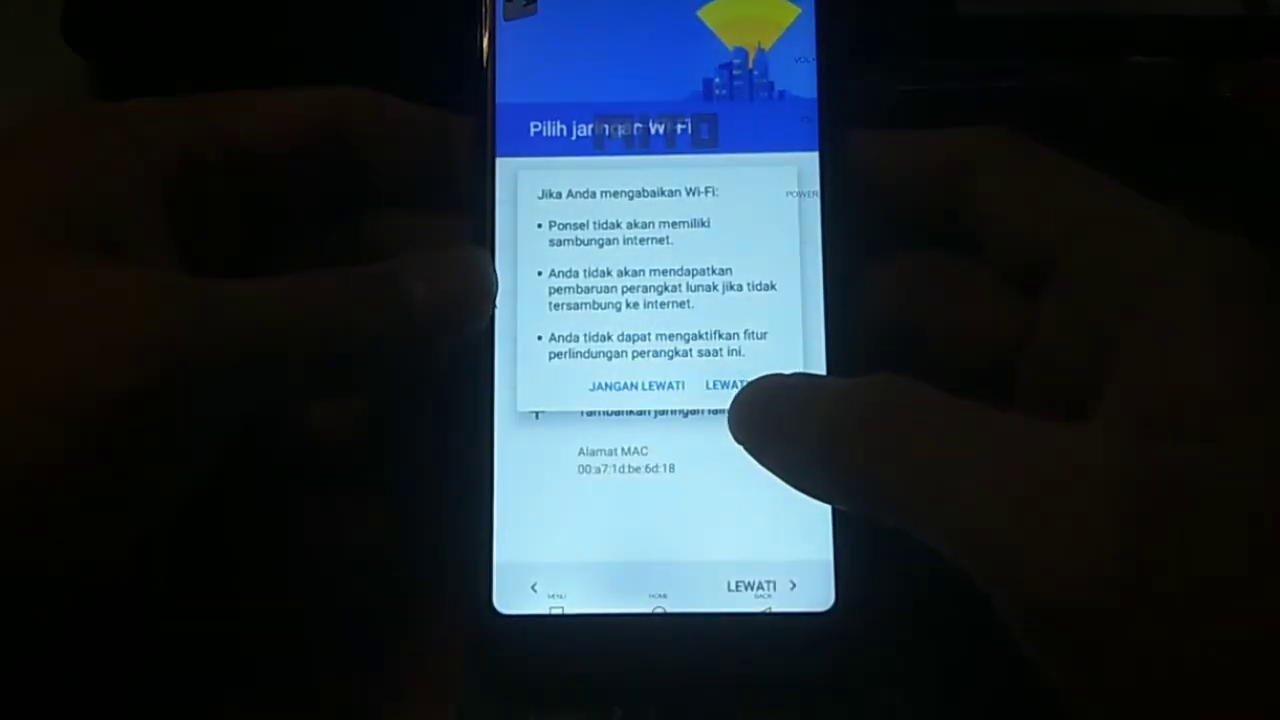
{"action": "left_click", "coordinate": [740, 386]}
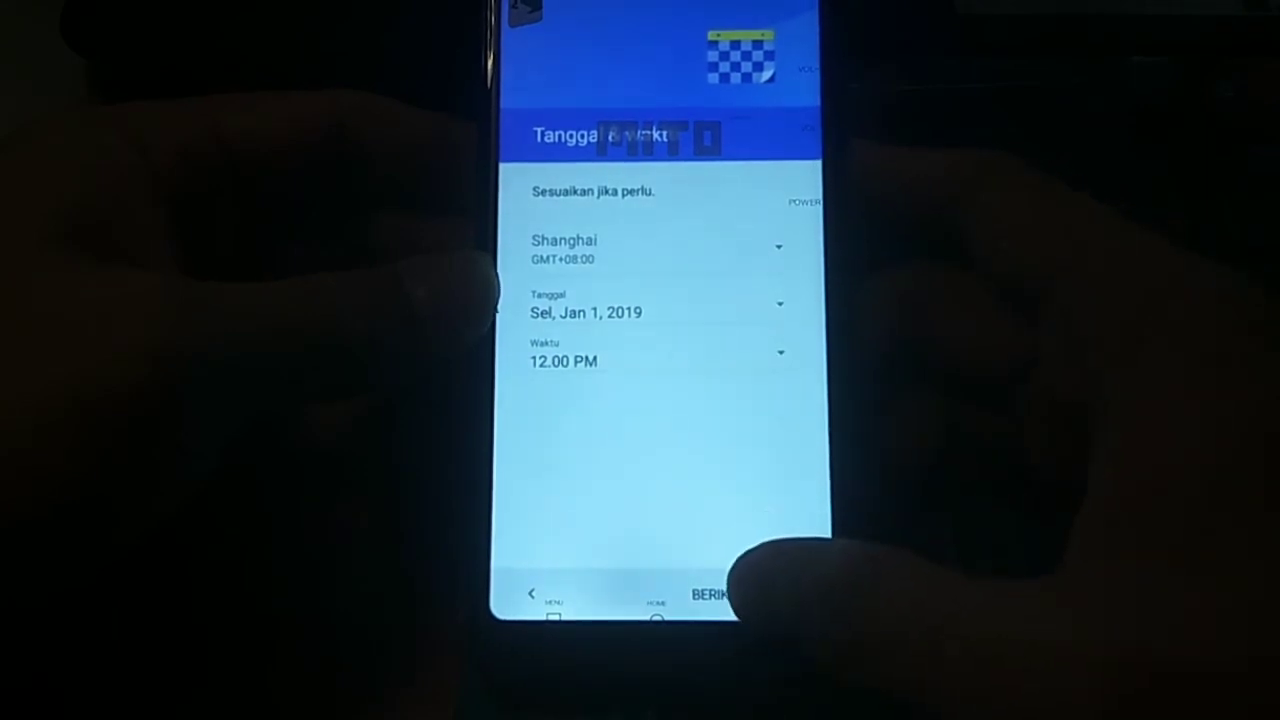
{"action": "left_click", "coordinate": [745, 593]}
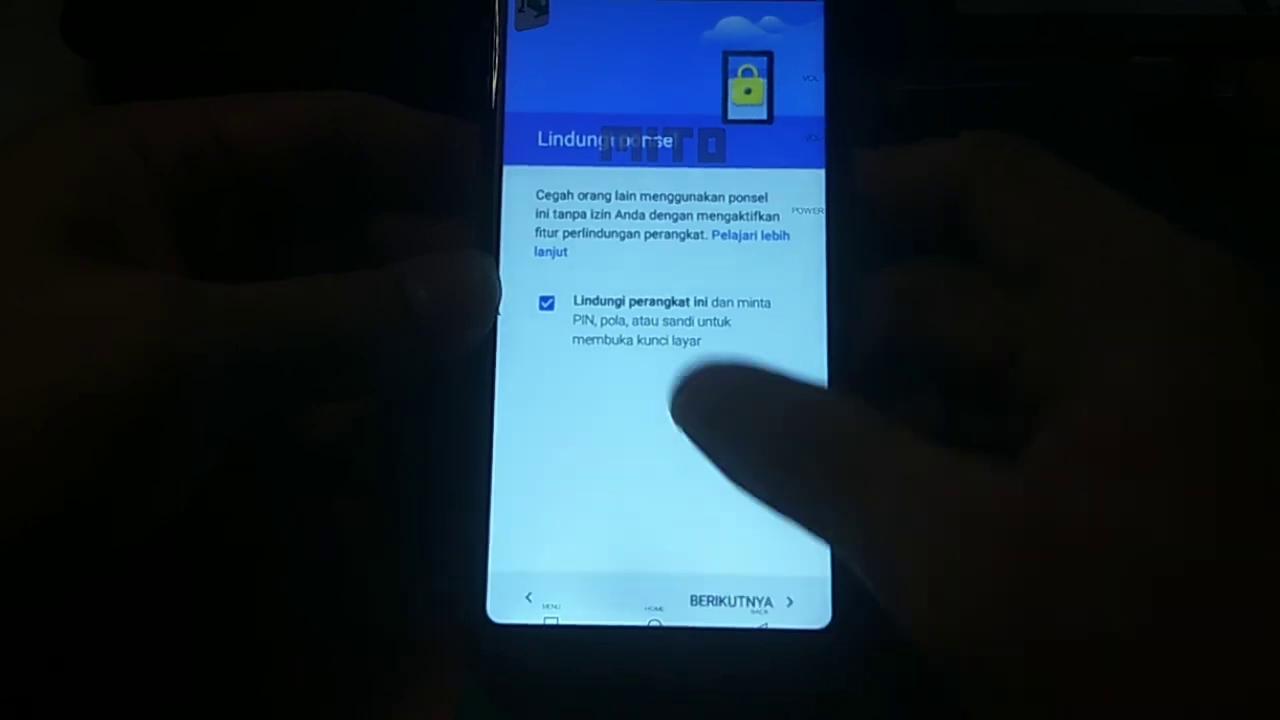
{"action": "left_click", "coordinate": [630, 300]}
{"action": "left_click", "coordinate": [745, 598]}
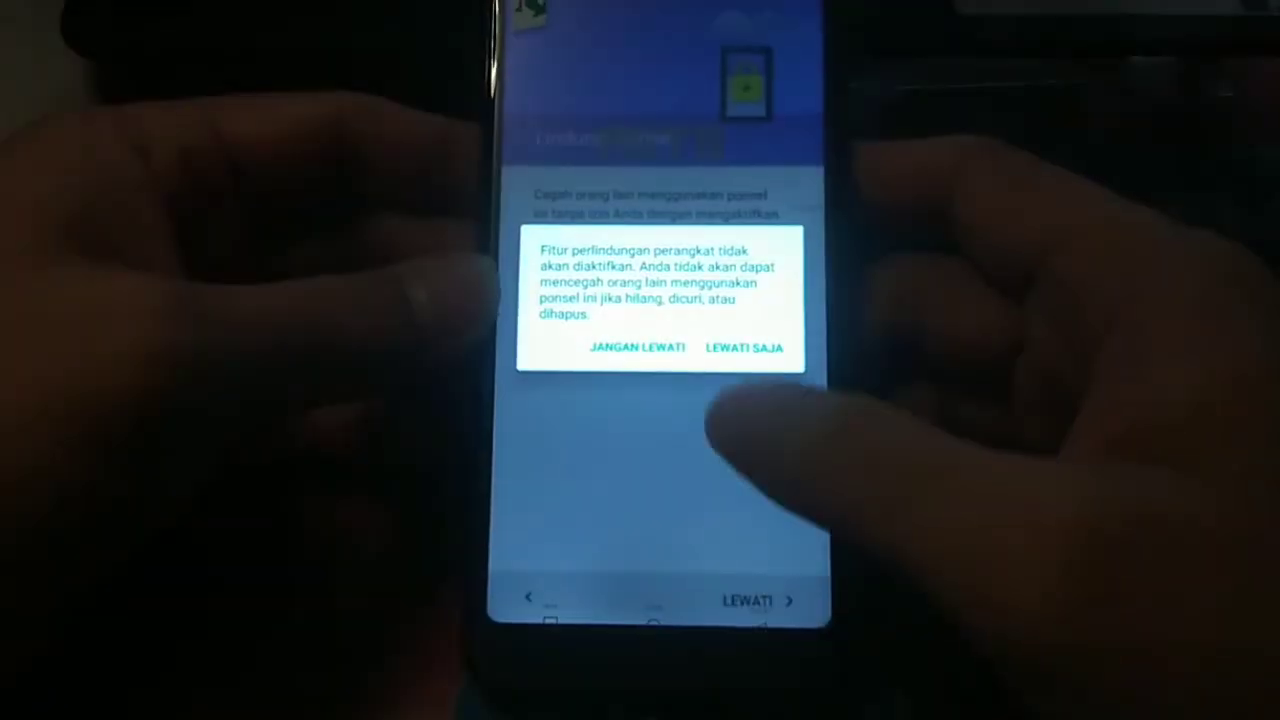
{"action": "left_click", "coordinate": [749, 346]}
{"action": "left_click", "coordinate": [747, 598]}
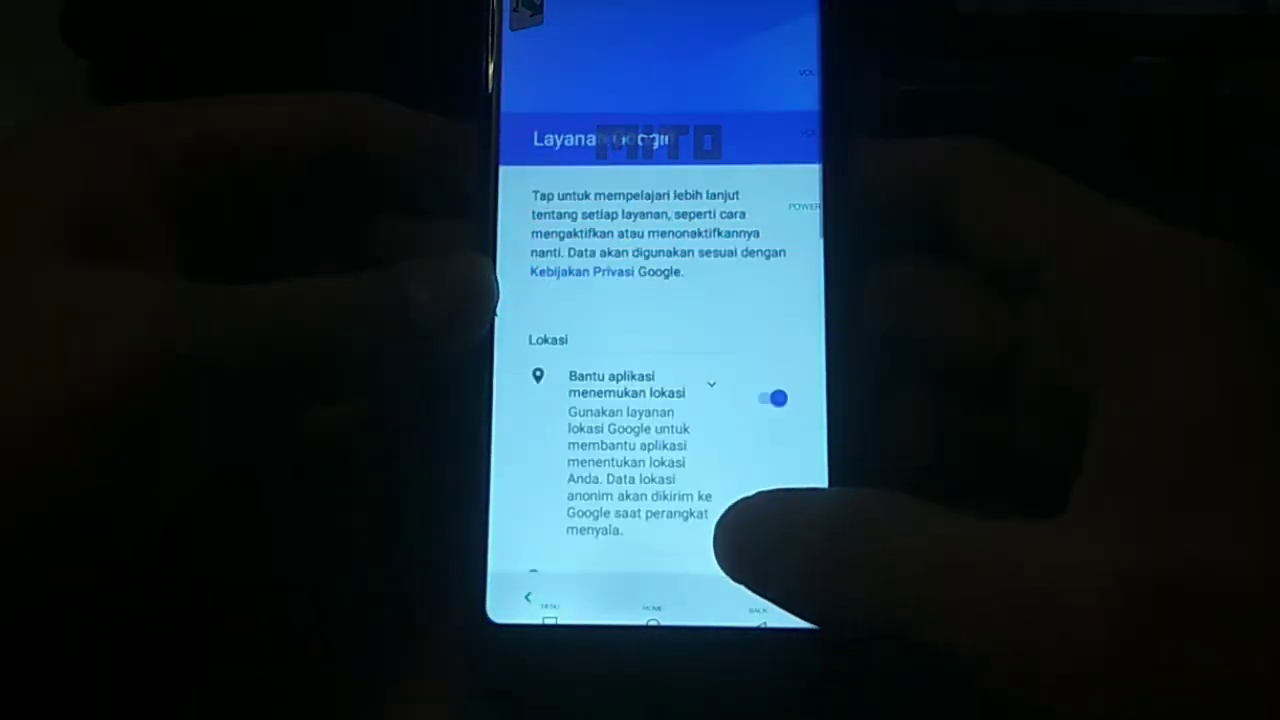
{"action": "left_click", "coordinate": [760, 598]}
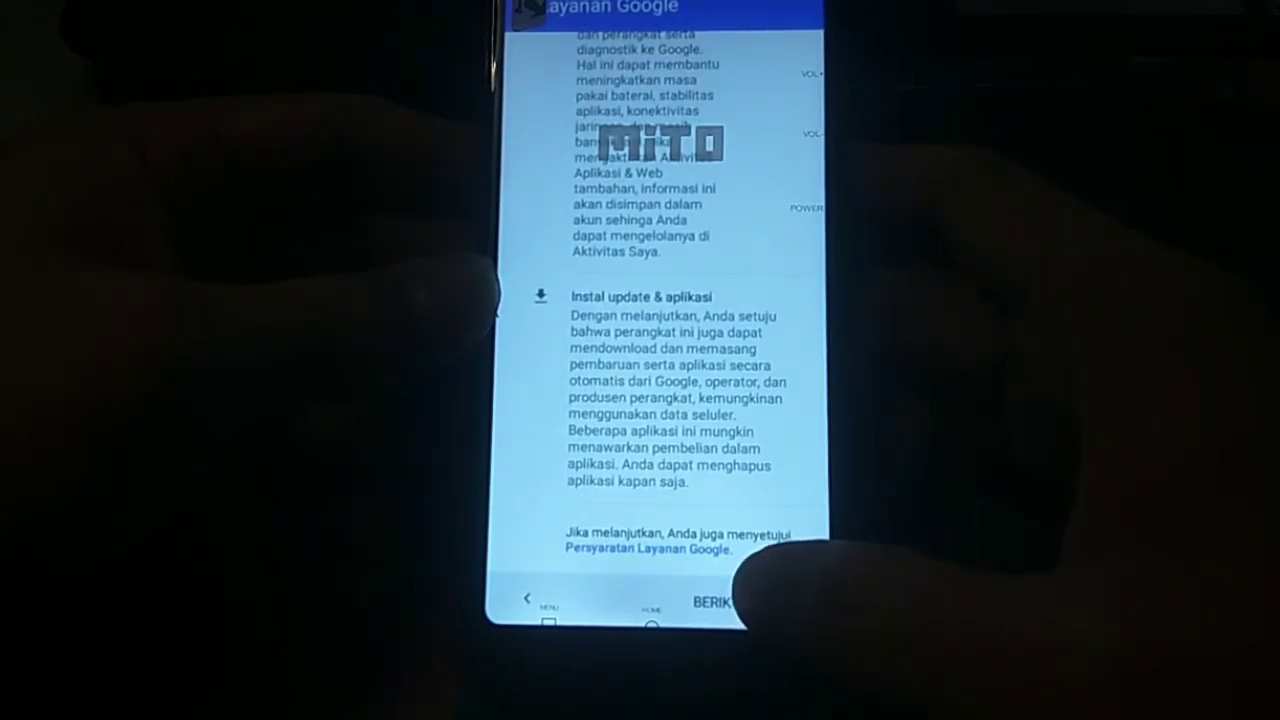
{"action": "left_click", "coordinate": [760, 572]}
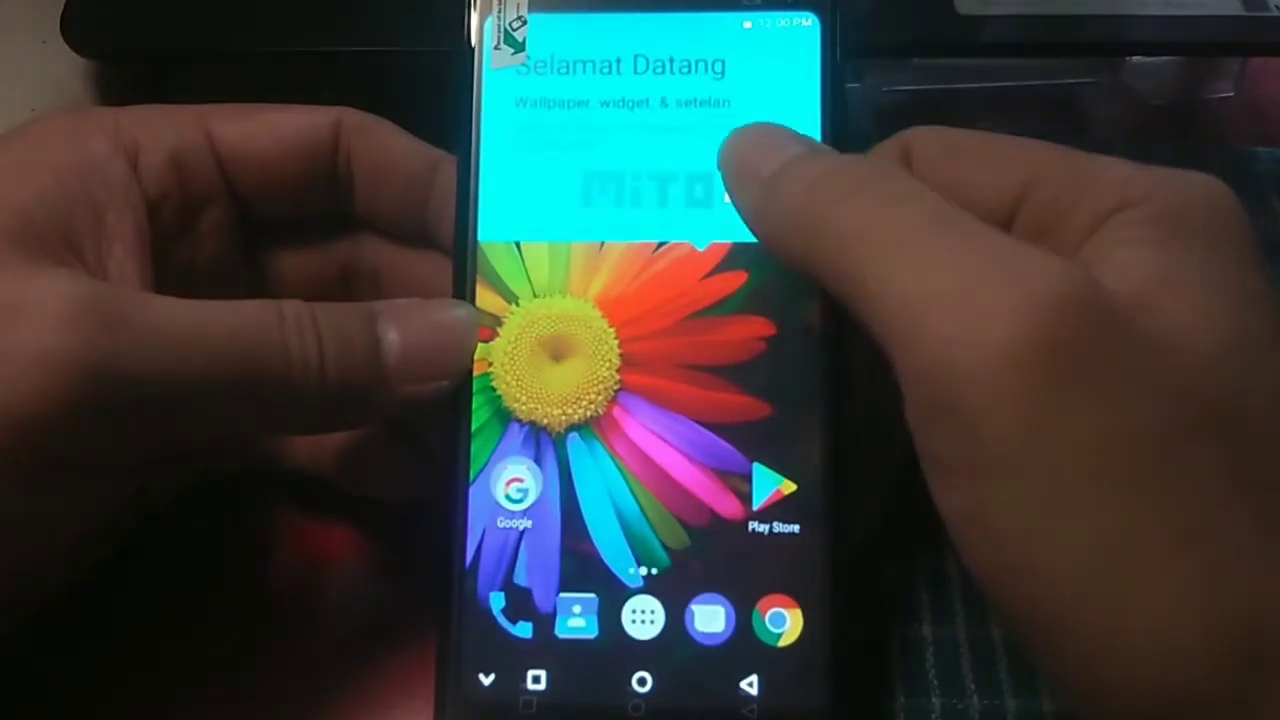
{"action": "left_click", "coordinate": [757, 171]}
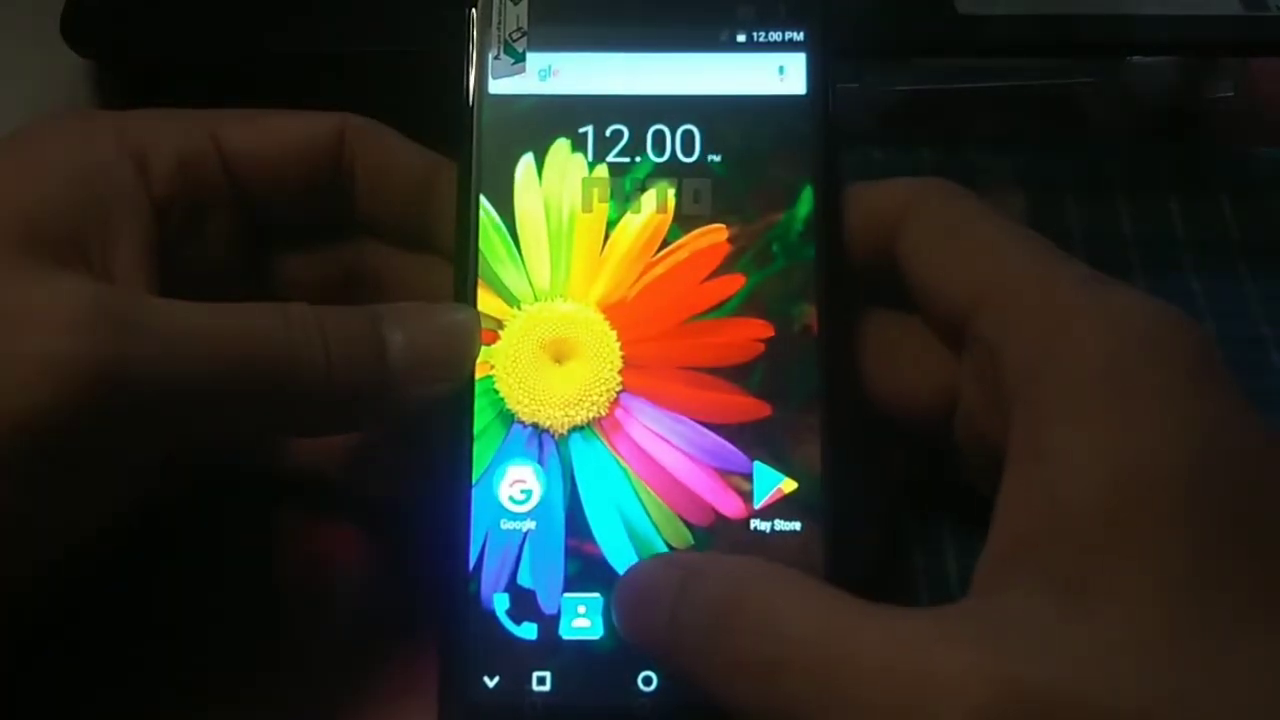
{"action": "left_click", "coordinate": [645, 617]}
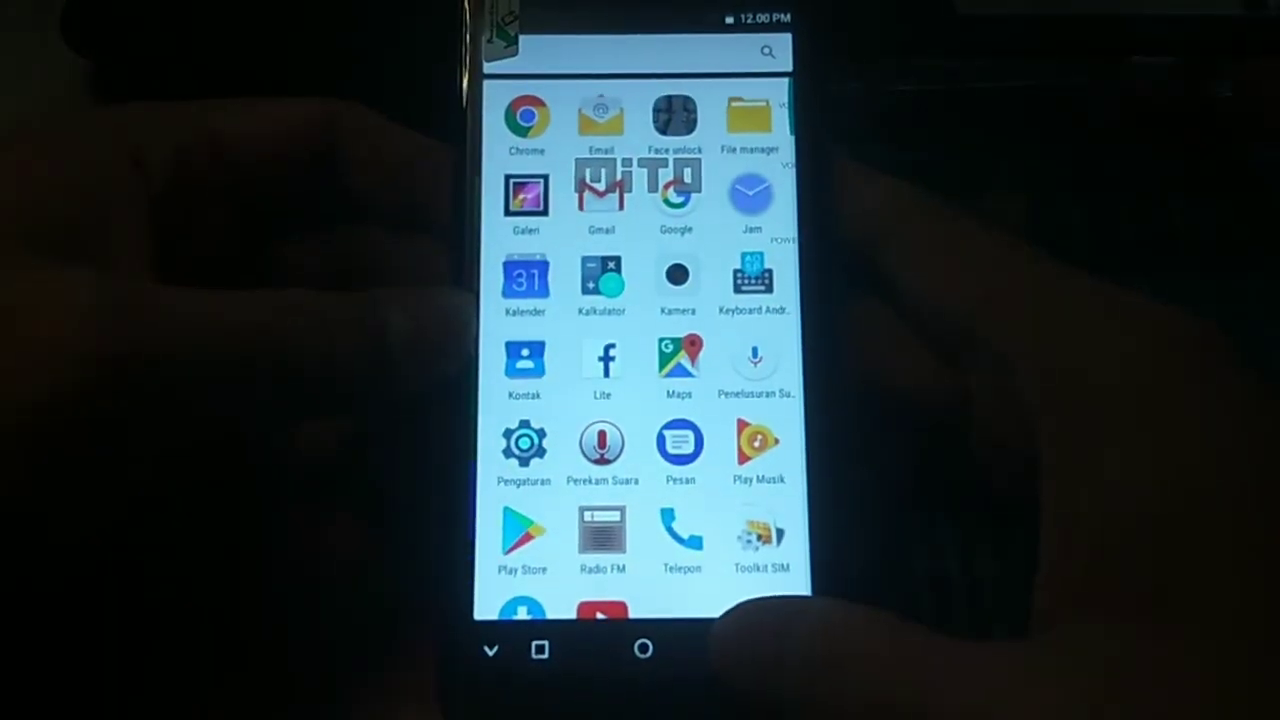
{"action": "left_click", "coordinate": [737, 680]}
{"action": "left_click", "coordinate": [508, 582]}
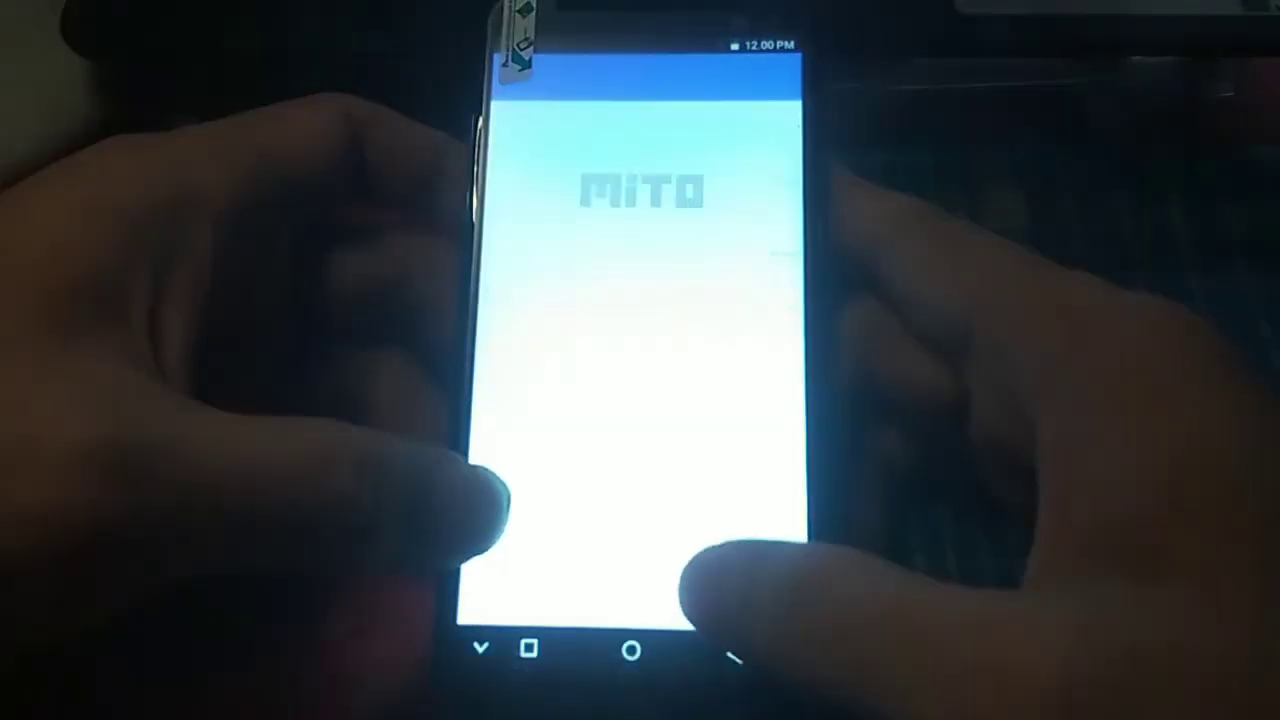
{"action": "left_click", "coordinate": [633, 588]}
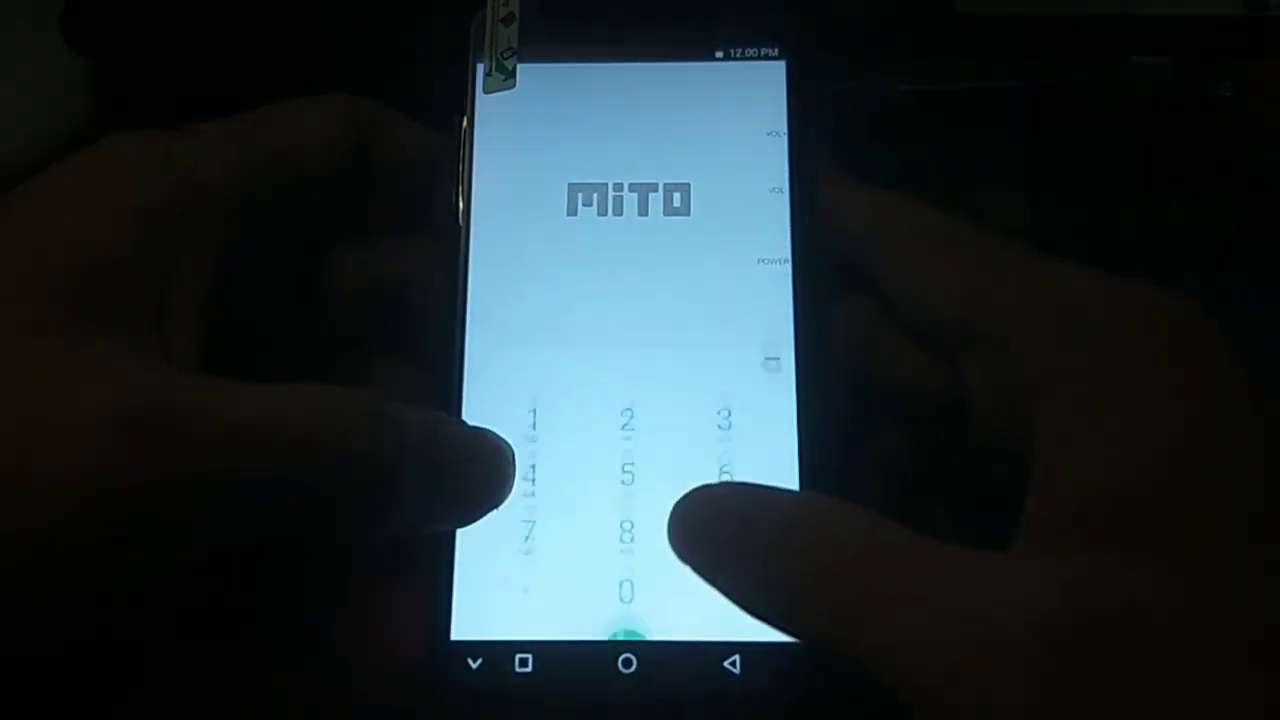
{"action": "type", "text": "*#06#"}
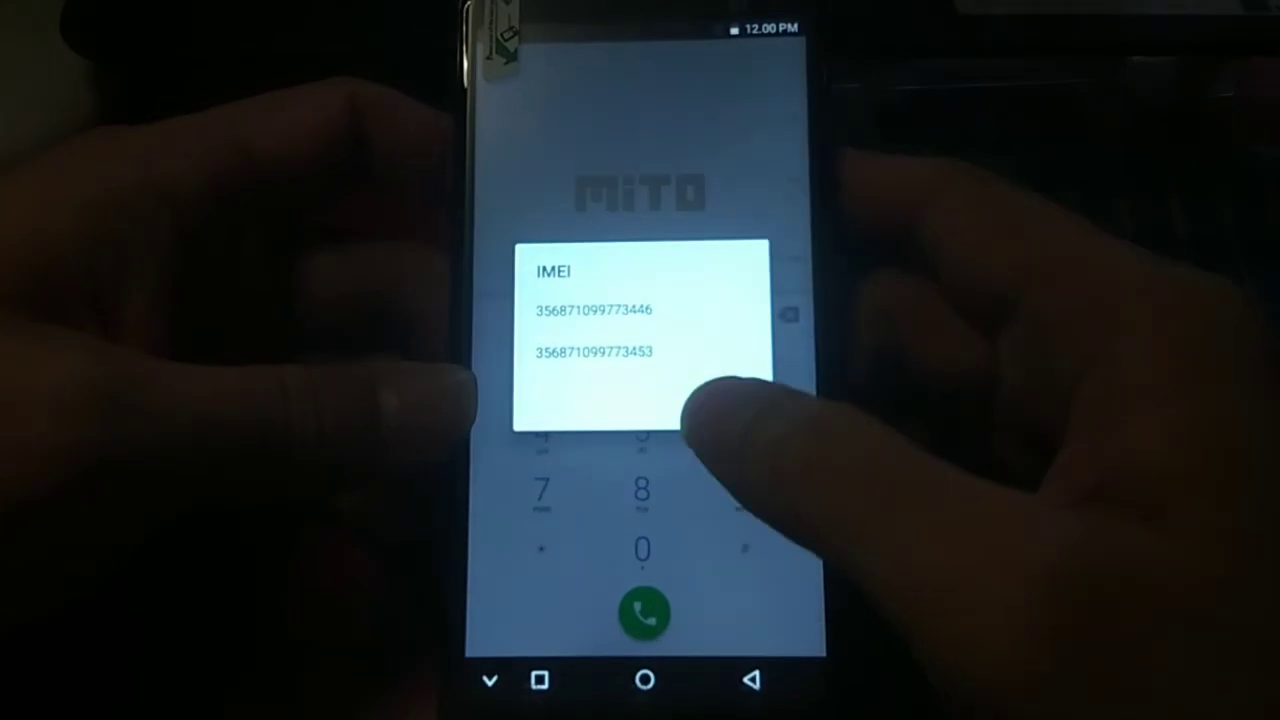
{"action": "left_click", "coordinate": [720, 470]}
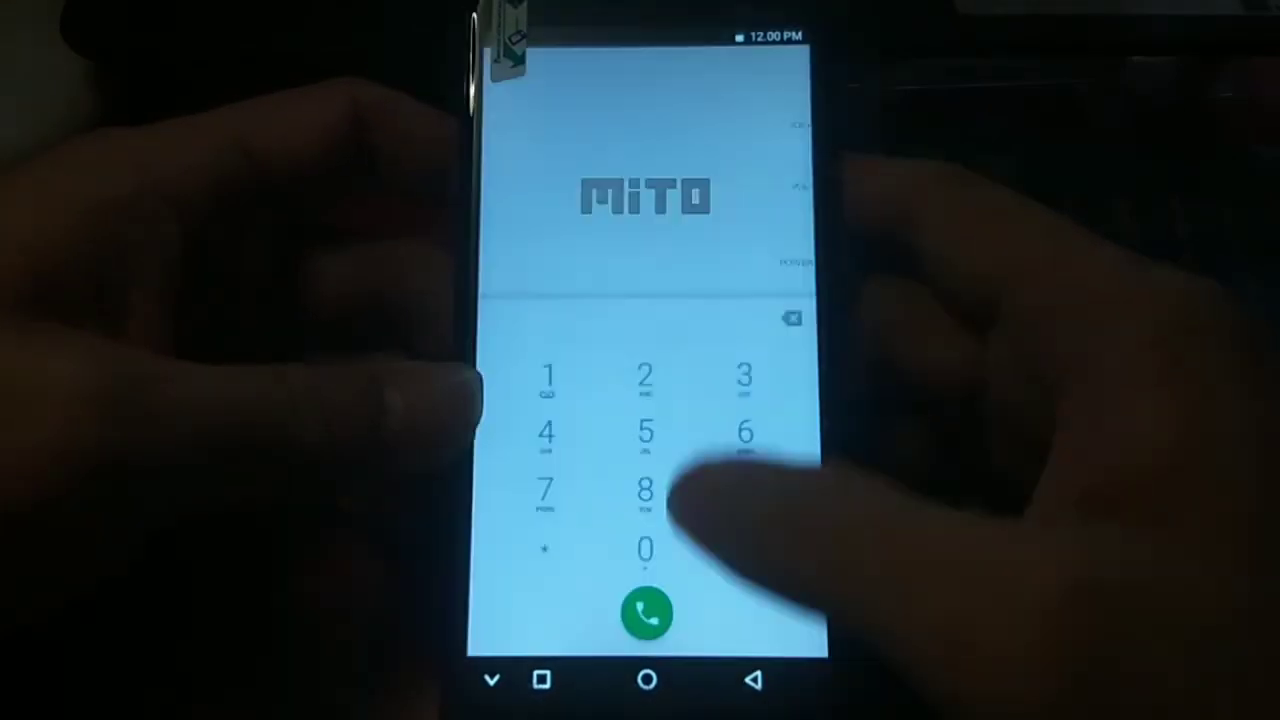